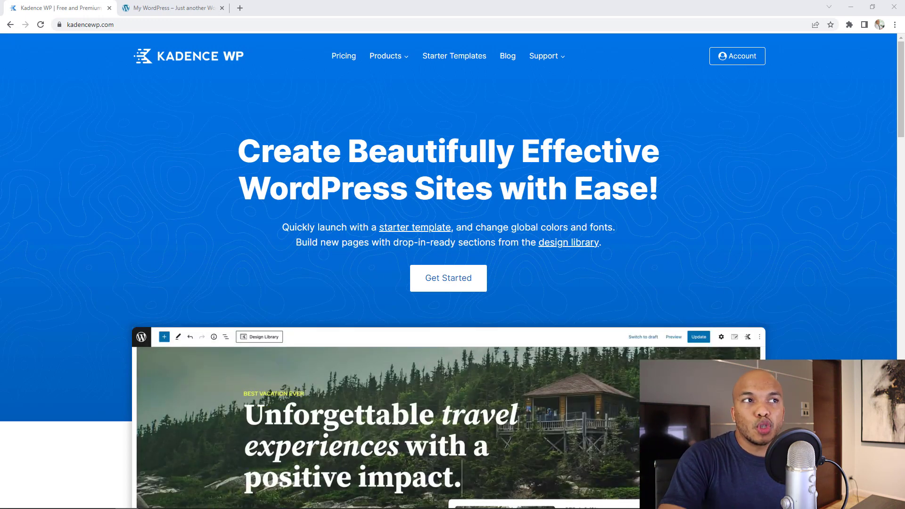
# Look through the Resto restaurant demo homepage down to the Enjoy Every Moment section, and close the demo site.
pyautogui.click(174, 8)
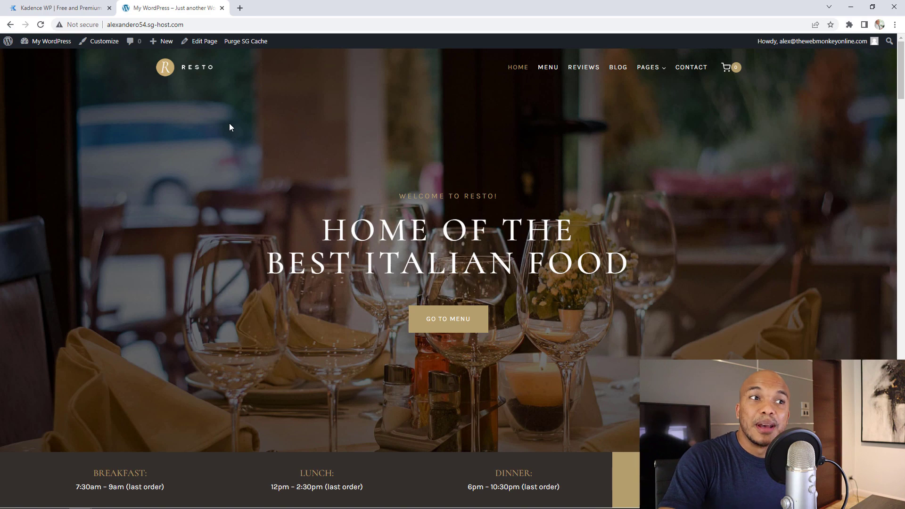
pyautogui.scroll(-12, 340, 228)
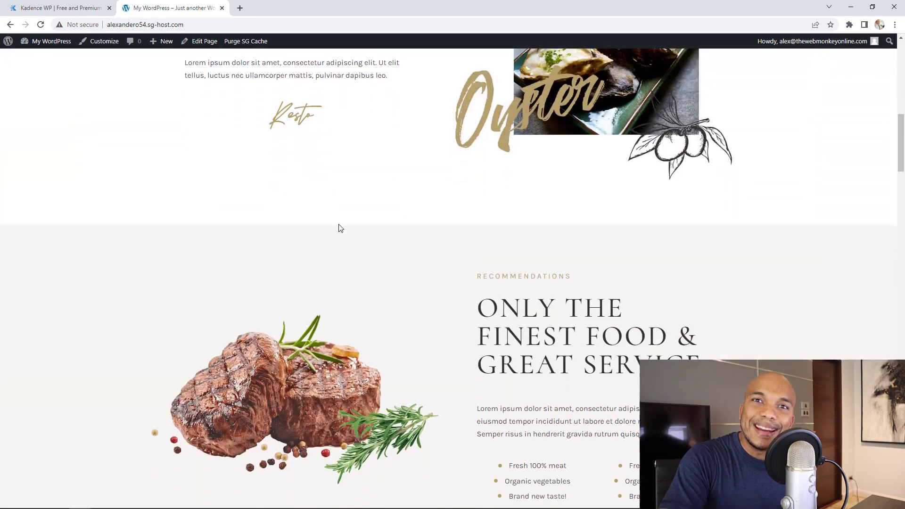
pyautogui.scroll(-8, 340, 228)
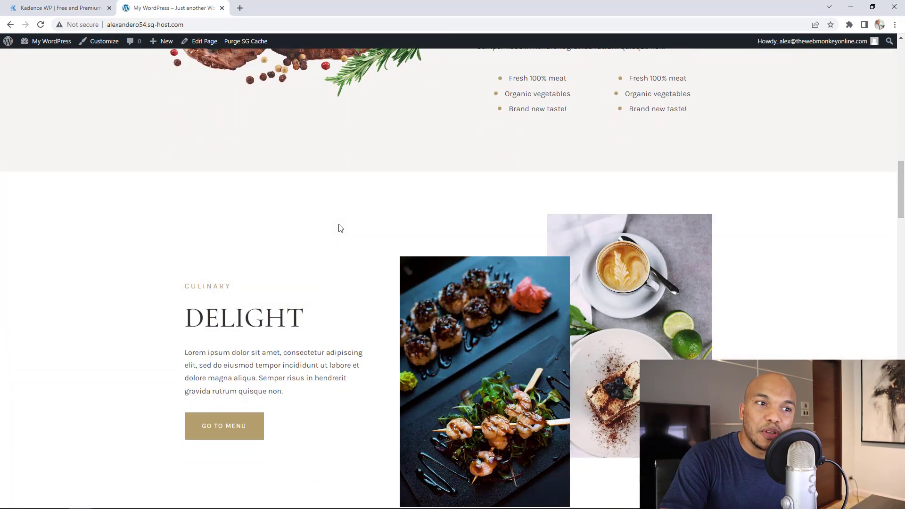
pyautogui.scroll(-5, 341, 229)
pyautogui.scroll(-1, 340, 228)
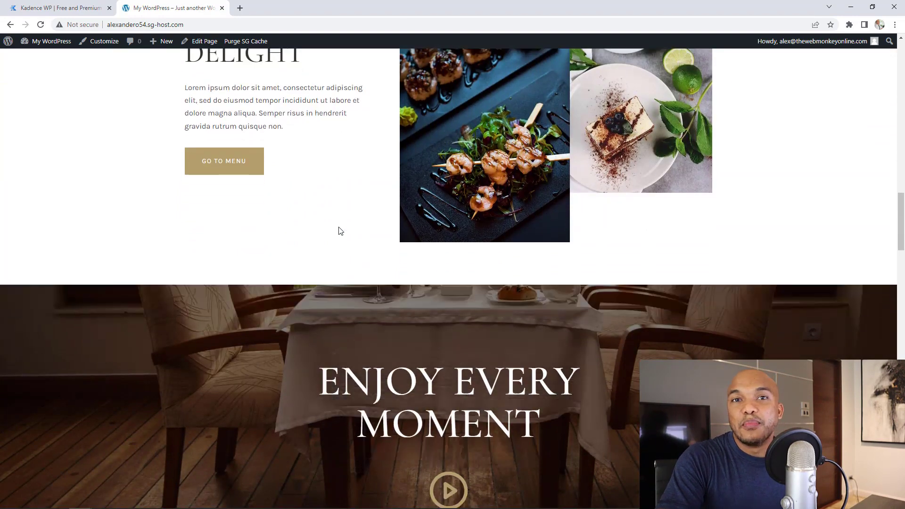
pyautogui.scroll(10, 338, 235)
pyautogui.scroll(6, 335, 244)
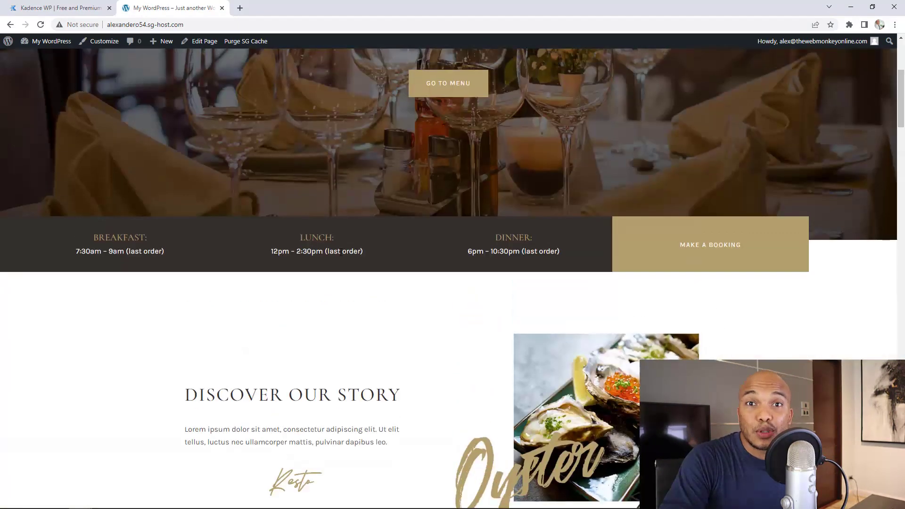
pyautogui.click(222, 8)
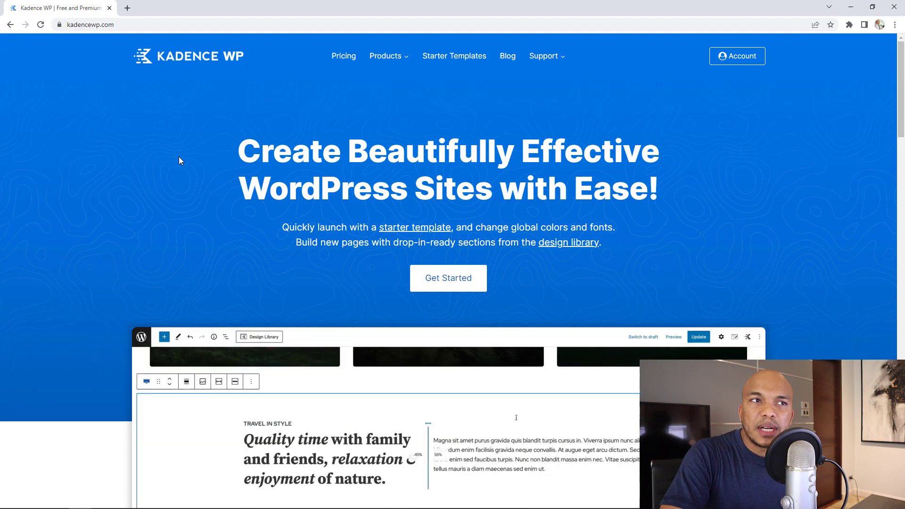
# Open the complete Kadence WP product listing and look through the individual premium addons.
pyautogui.moveTo(392, 56)
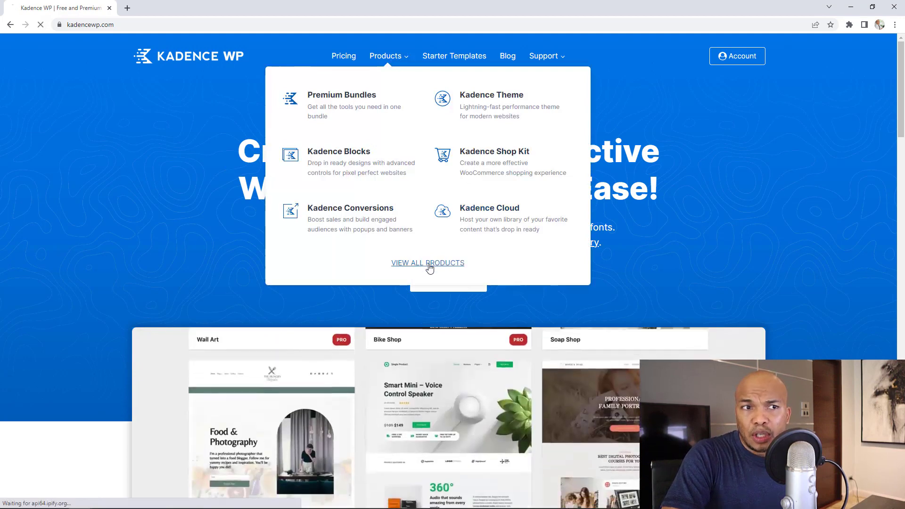
pyautogui.click(429, 263)
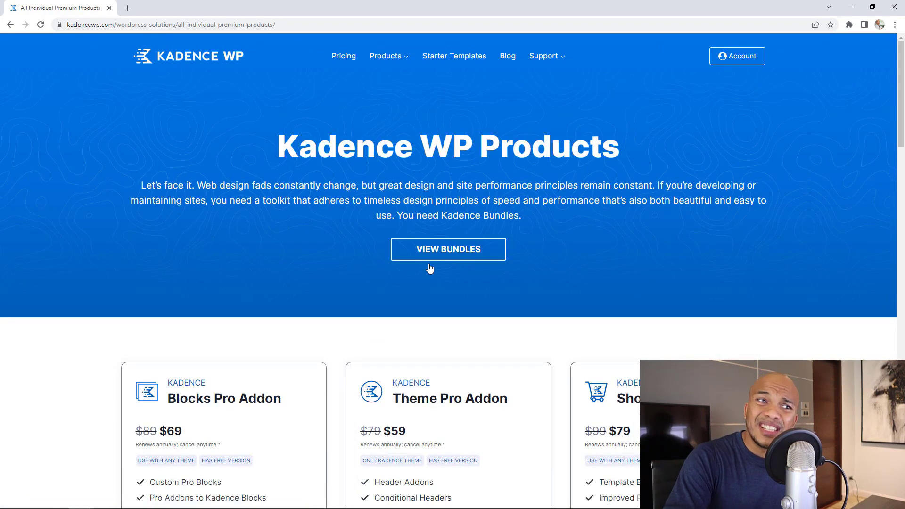
pyautogui.scroll(-6, 698, 285)
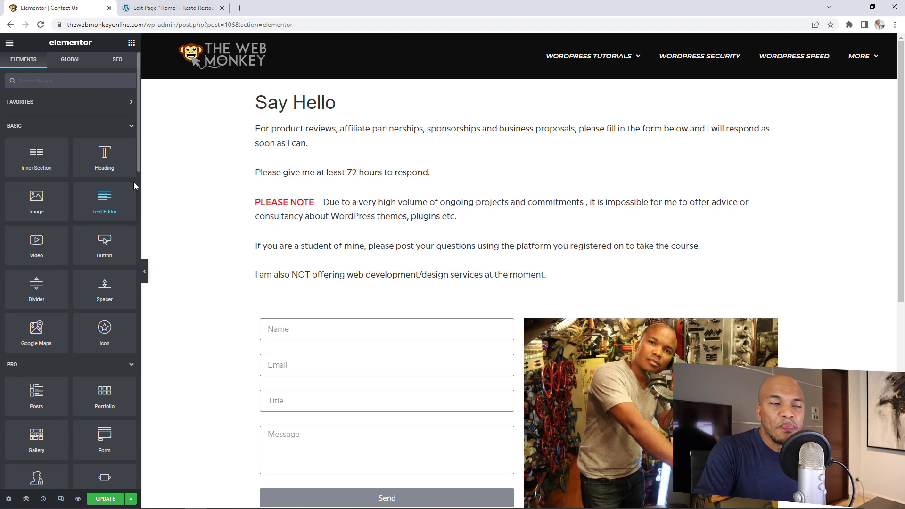
# Place an Image widget in the empty section below the contact form on the Elementor Contact Us page.
pyautogui.scroll(-8, 378, 262)
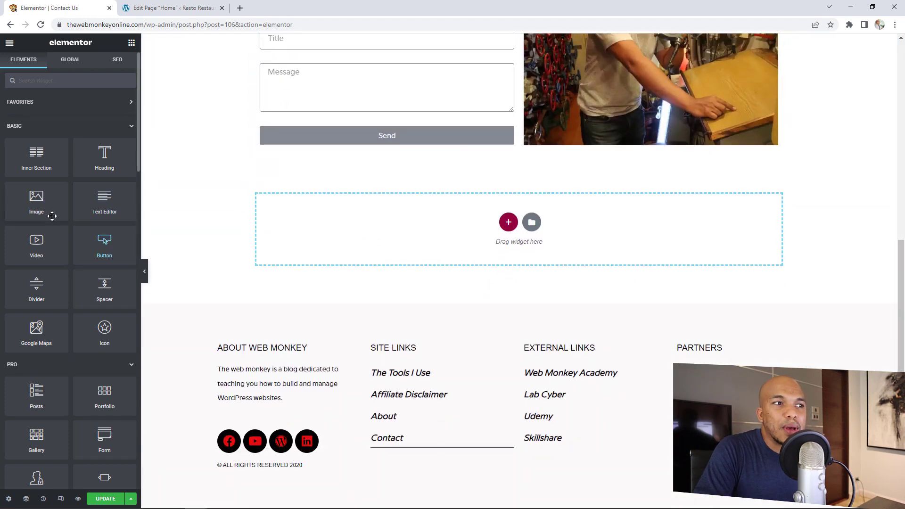
pyautogui.moveTo(50, 210); pyautogui.dragTo(357, 238)
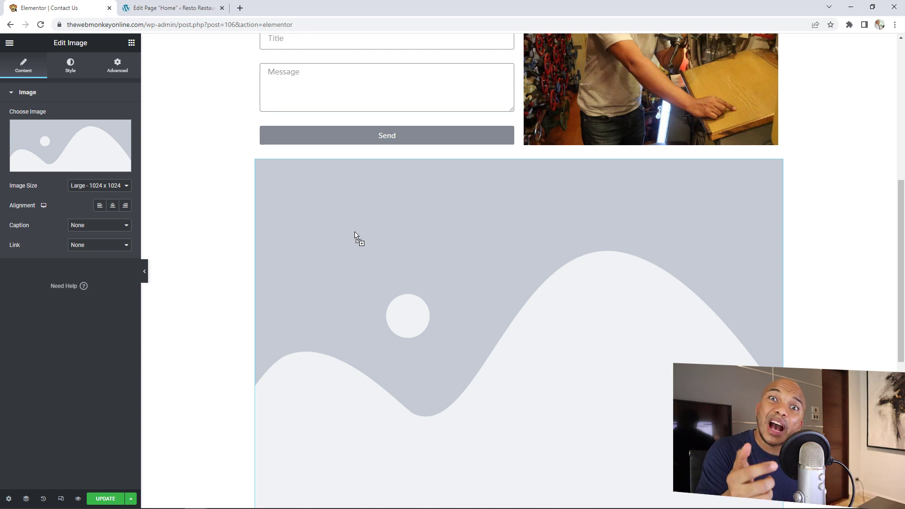
# Switch to the WordPress Home page editor and insert the Kadence Advanced Button and Advanced Image blocks.
pyautogui.click(163, 5)
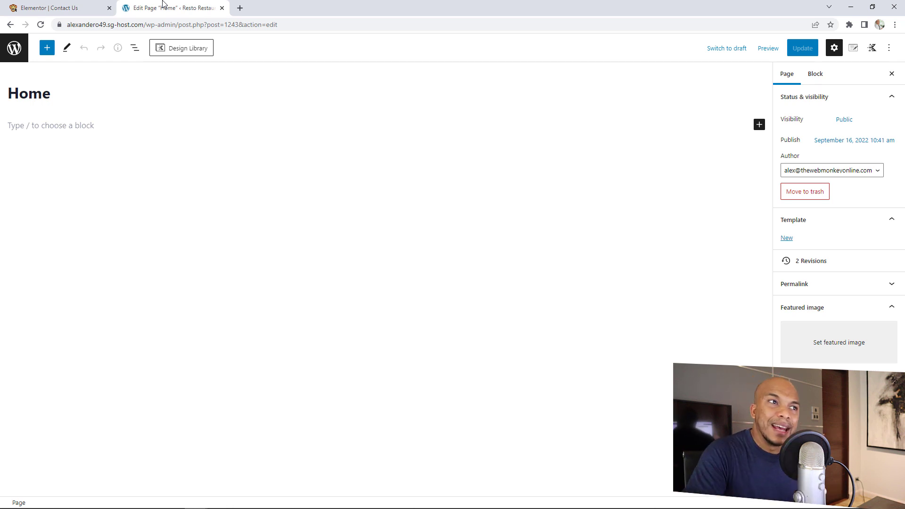
pyautogui.click(47, 48)
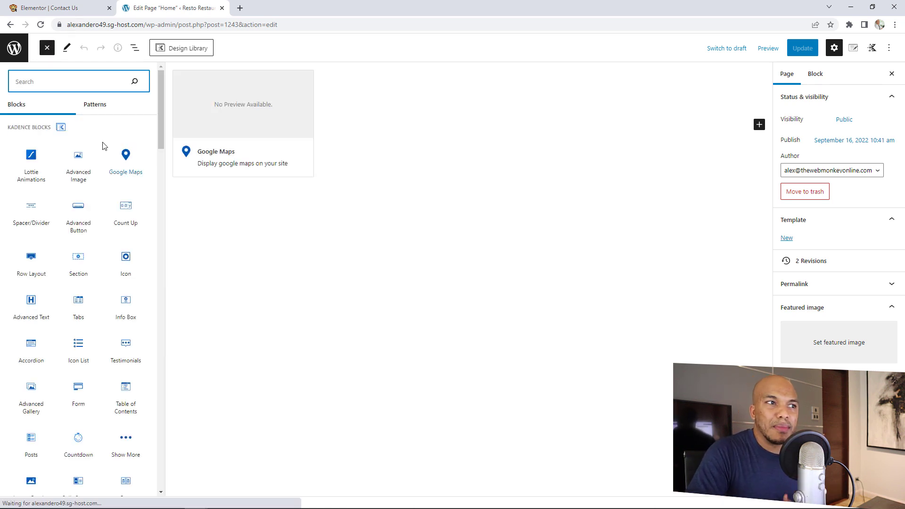
pyautogui.click(81, 218)
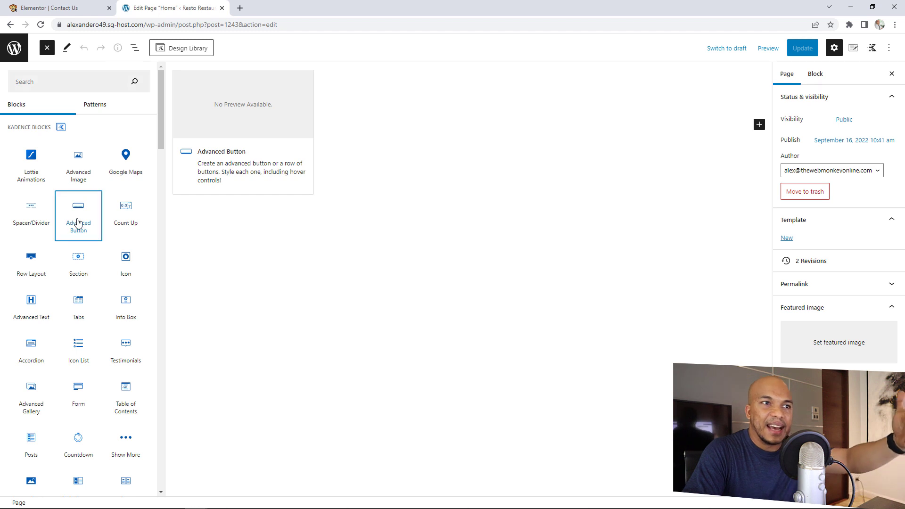
pyautogui.click(79, 166)
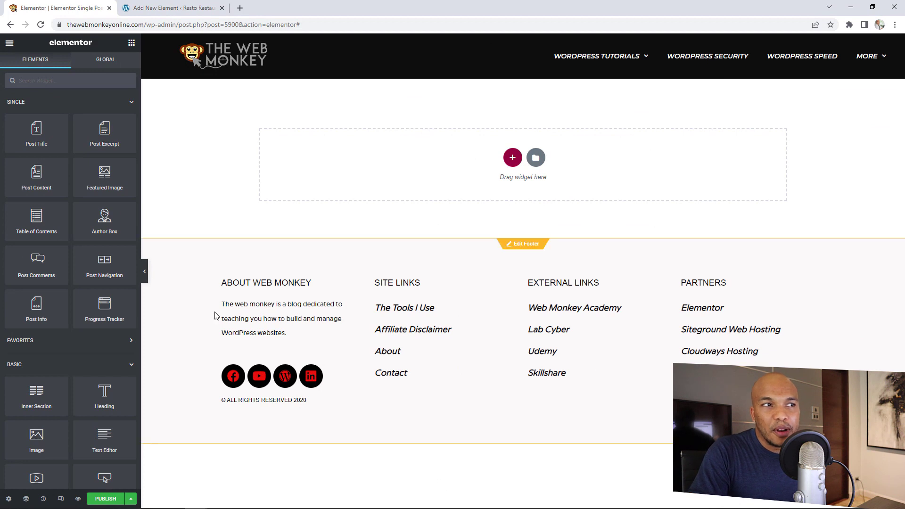
# Add a Post Title widget to the Elementor single post template with a Featured Image widget beneath it.
pyautogui.moveTo(53, 144); pyautogui.dragTo(430, 155)
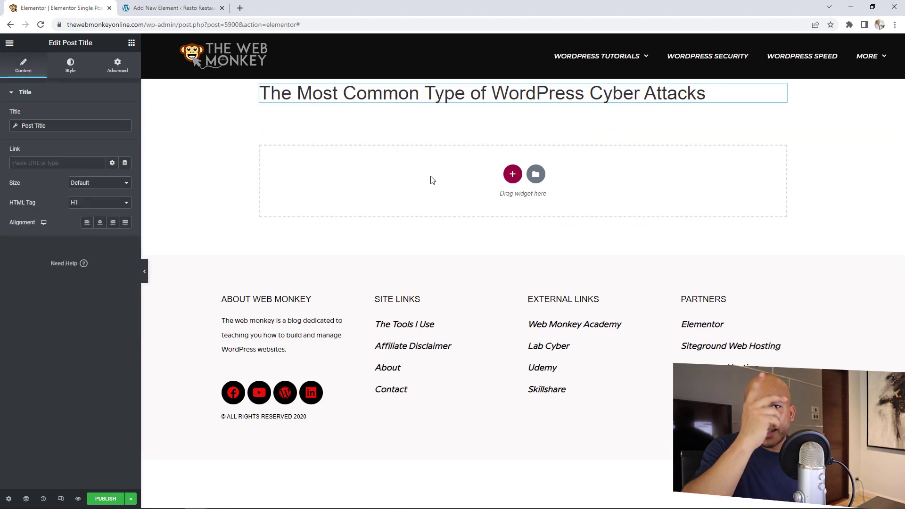
pyautogui.click(131, 43)
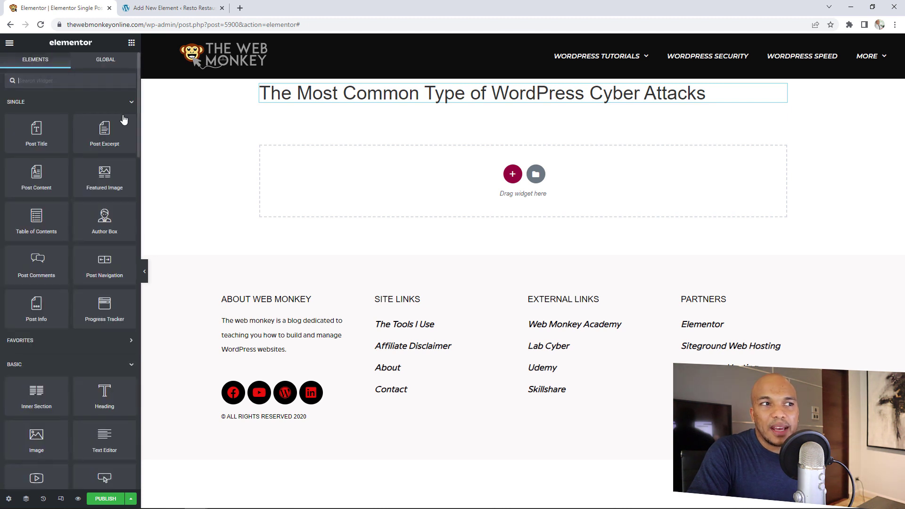
pyautogui.moveTo(102, 176); pyautogui.dragTo(362, 178)
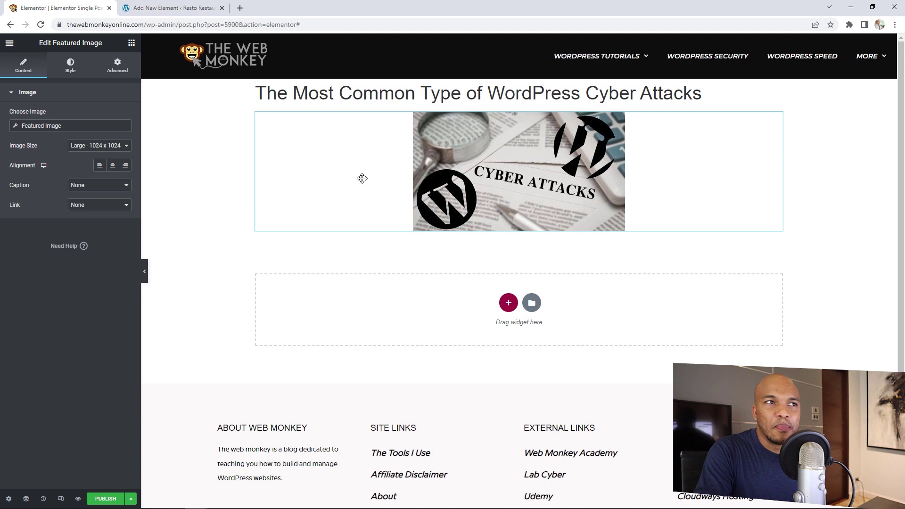
# Switch to the Kadence Single Post Template element and insert an Advanced Image block below its title.
pyautogui.hotkey('ctrl', 'Tab')
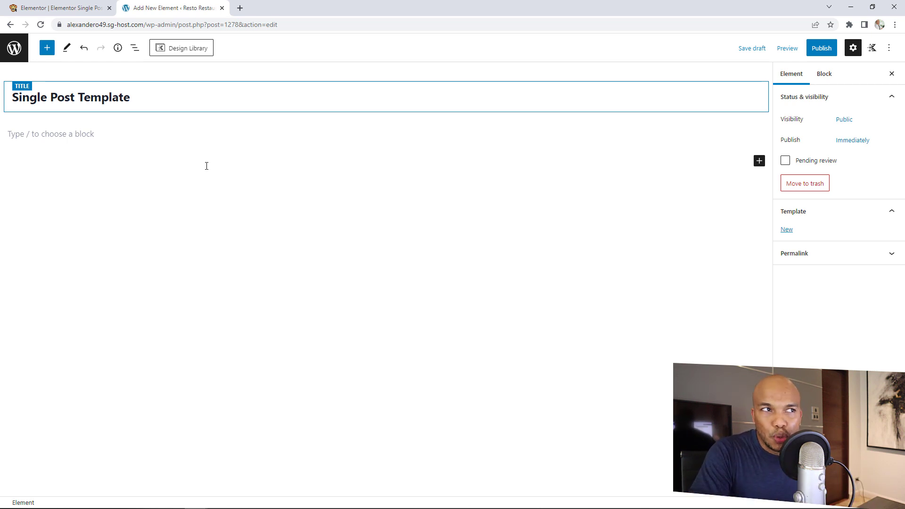
pyautogui.click(47, 47)
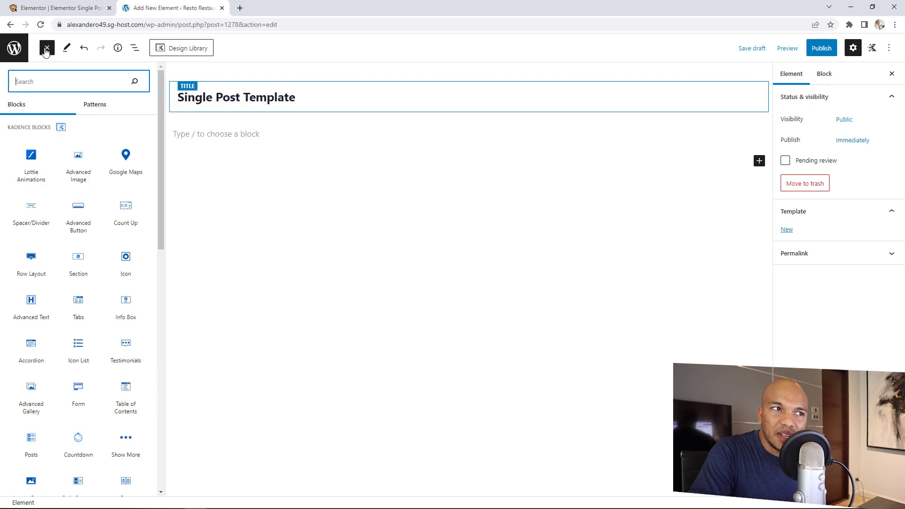
pyautogui.click(79, 164)
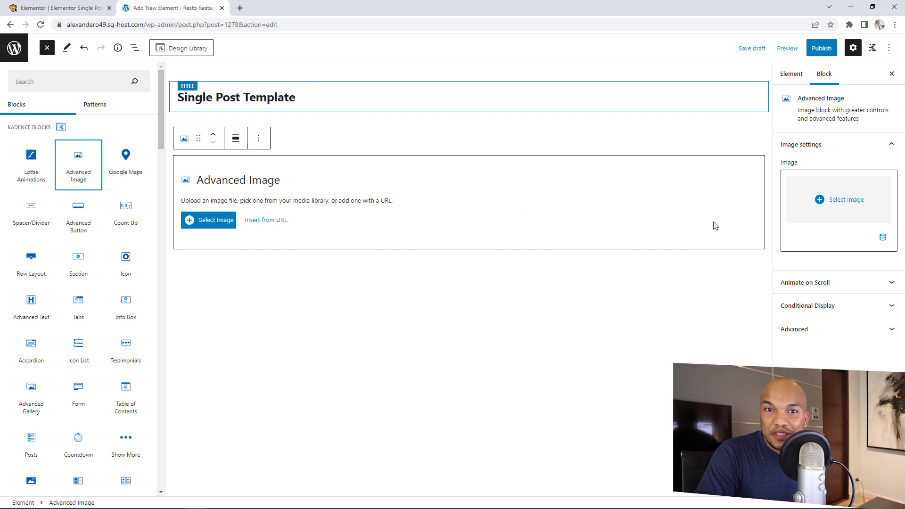
# Enable Dynamic Image for the Advanced Image block and set its image to the post's Featured Image.
pyautogui.click(883, 239)
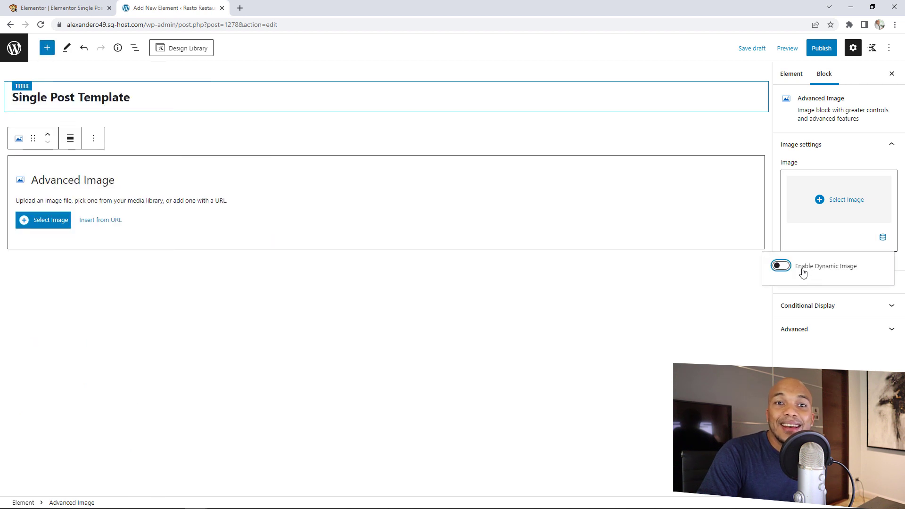
pyautogui.click(780, 267)
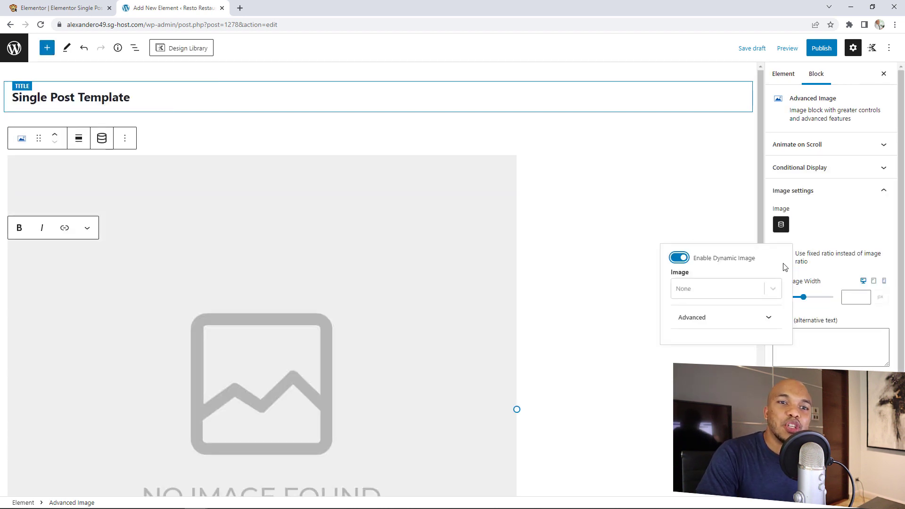
pyautogui.click(773, 289)
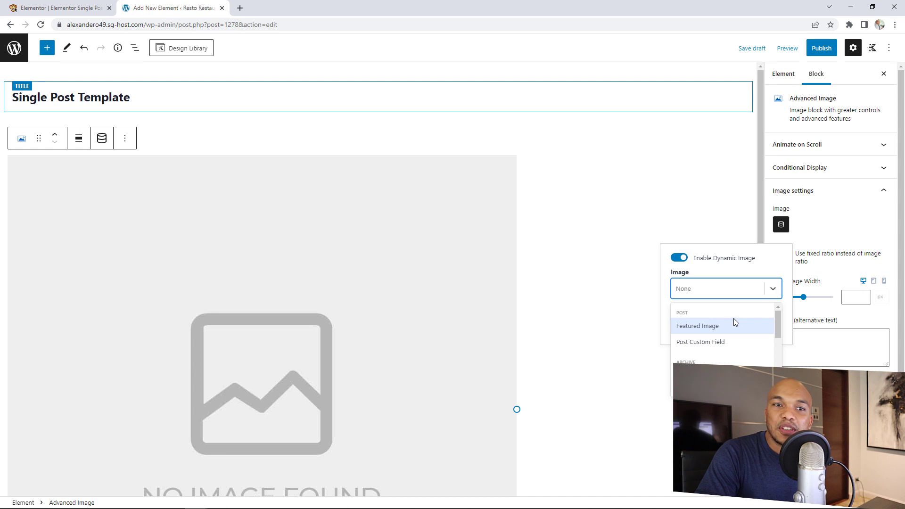
pyautogui.click(712, 327)
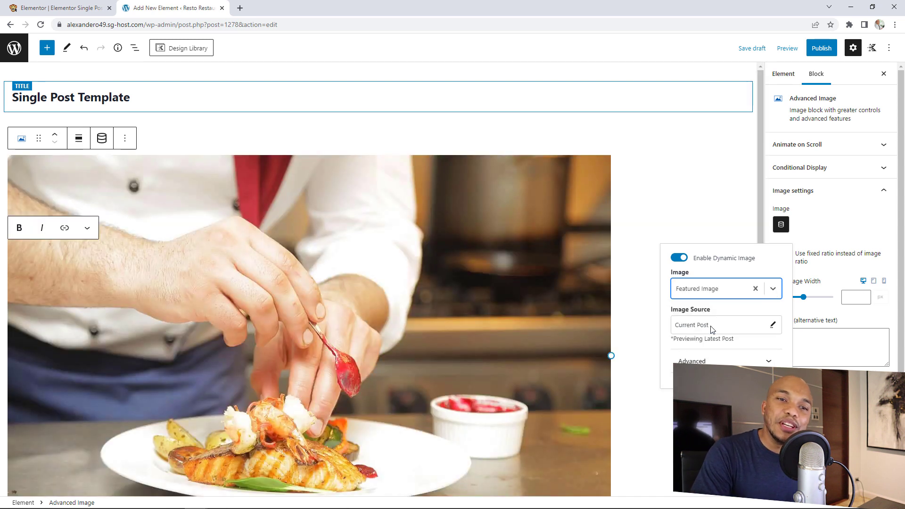
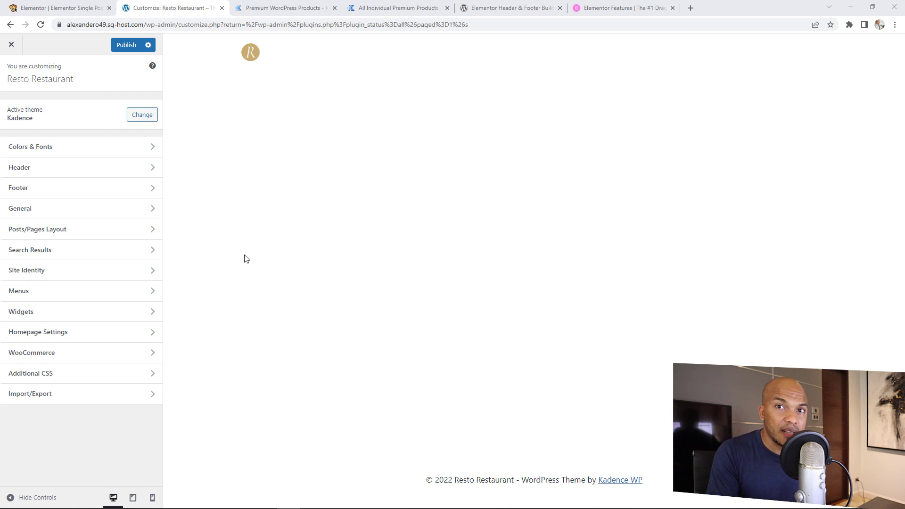
# Add the Social item to the main row of the Kadence header, between the Logo and Search items.
pyautogui.click(98, 172)
pyautogui.click(46, 104)
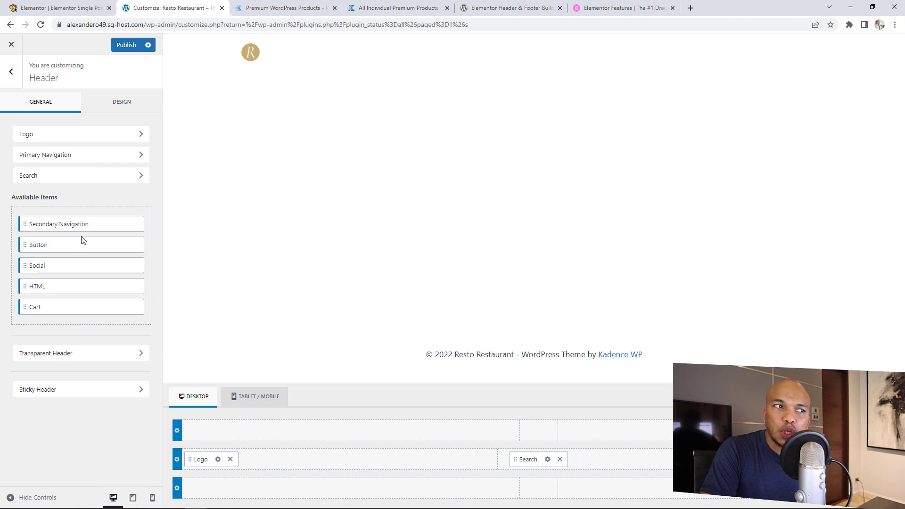
pyautogui.moveTo(53, 265); pyautogui.dragTo(382, 461)
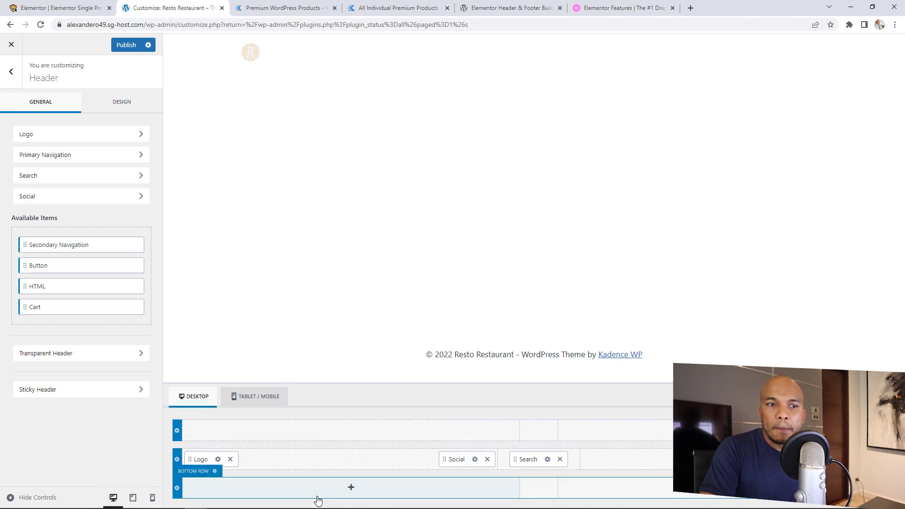
# Review the header's Social item settings and the Main Row's general and design settings, and return to the customizer overview.
pyautogui.click(475, 458)
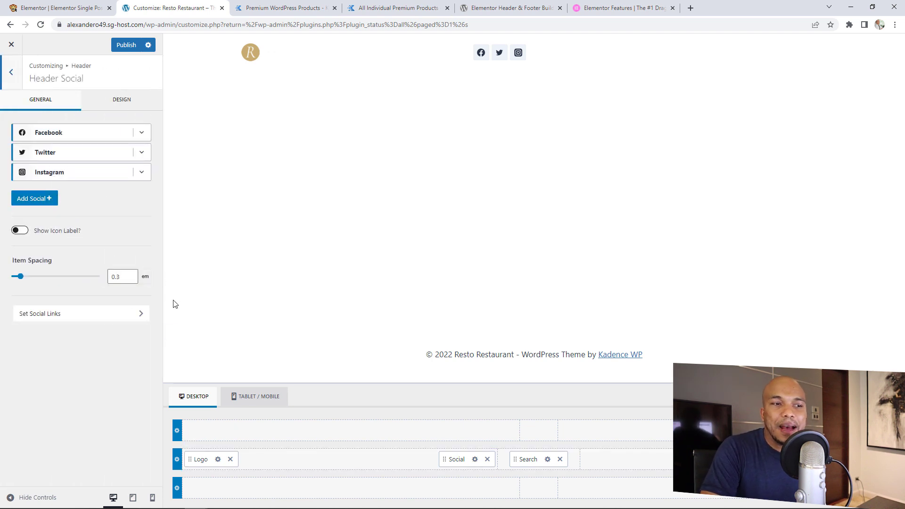
pyautogui.click(176, 460)
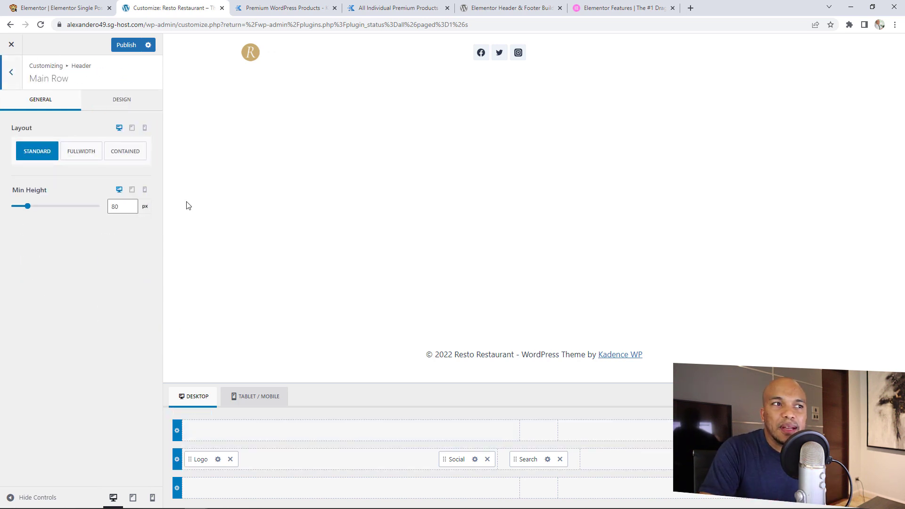
pyautogui.click(121, 104)
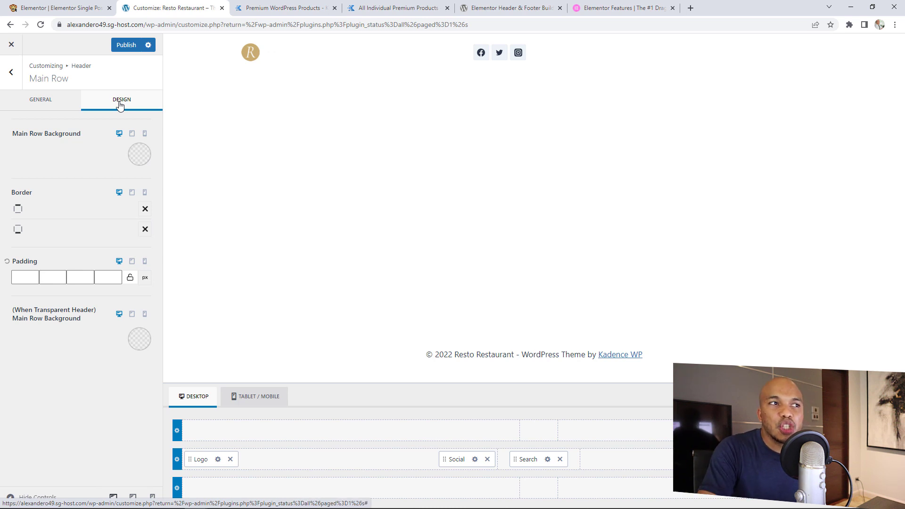
pyautogui.click(11, 74)
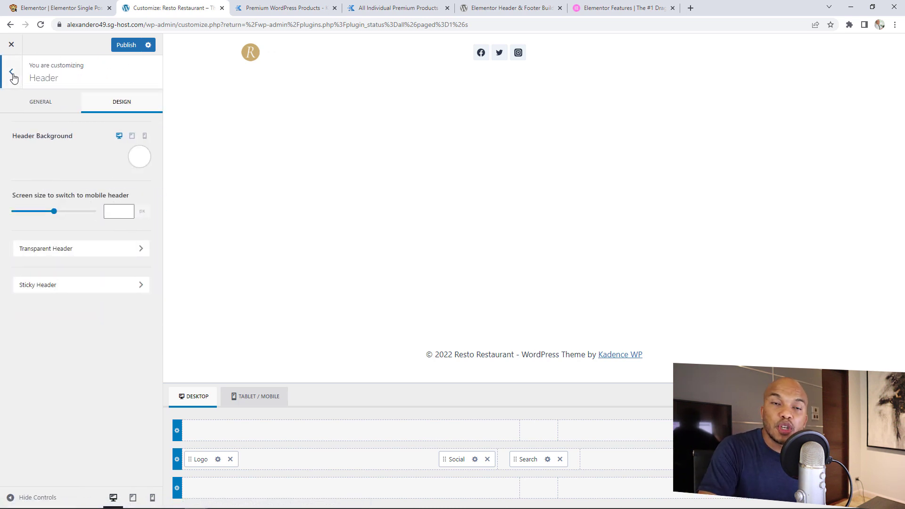
pyautogui.click(12, 73)
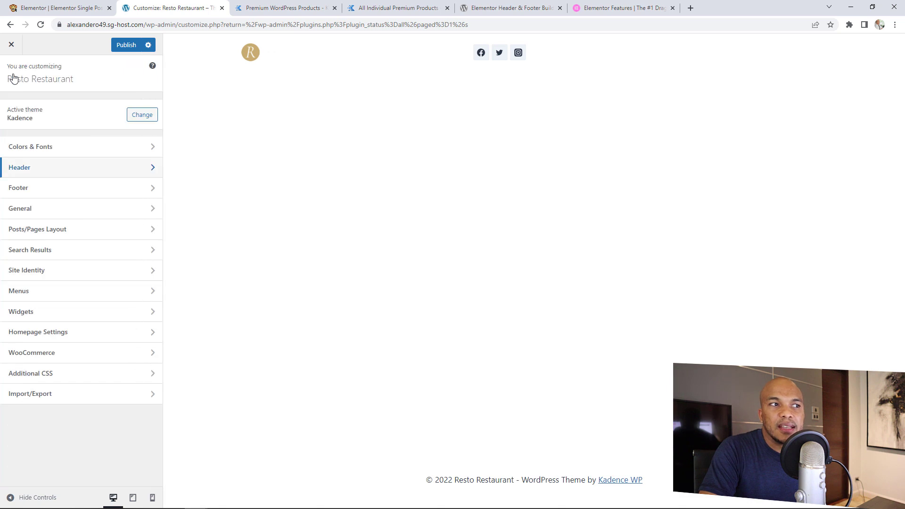
# Review the items available in the footer's general settings and return to the customizer overview.
pyautogui.click(45, 190)
pyautogui.click(47, 101)
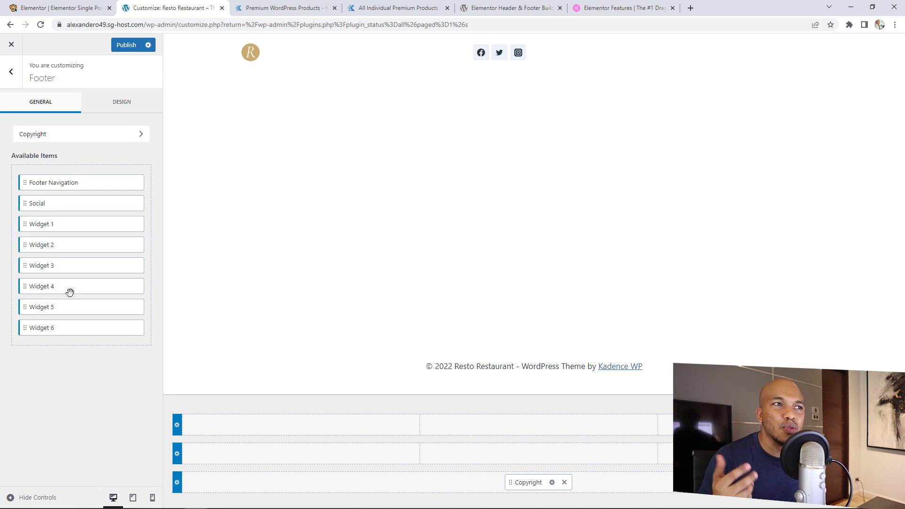
pyautogui.click(11, 72)
pyautogui.click(11, 72)
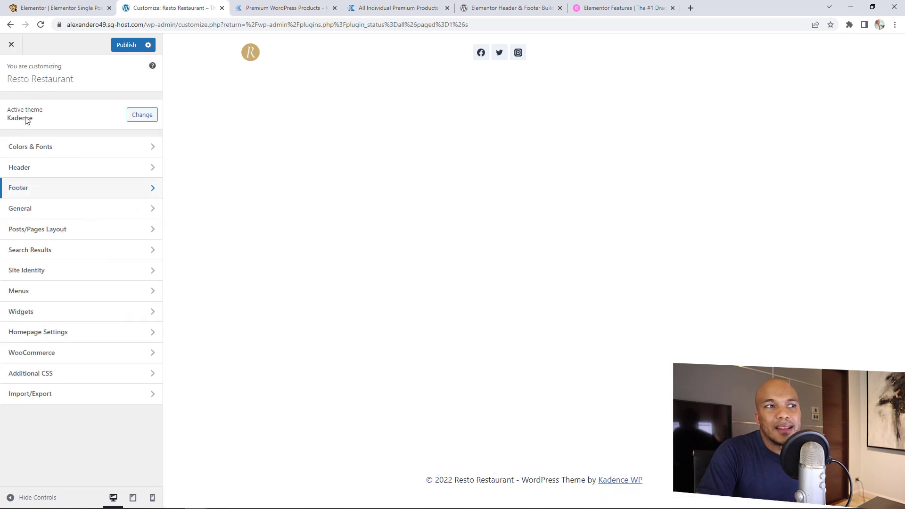
# Review the Colors & Fonts sections and the My Account Layout settings of WooCommerce in the customizer.
pyautogui.click(44, 146)
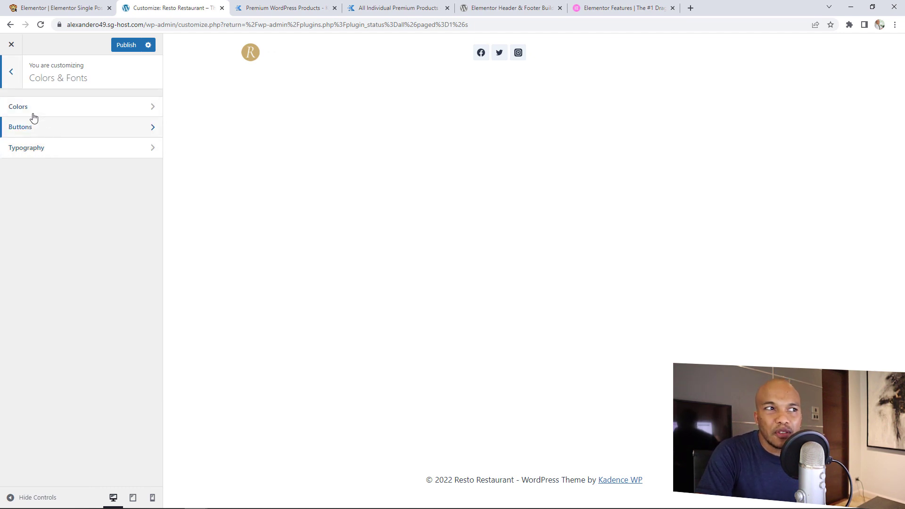
pyautogui.click(10, 71)
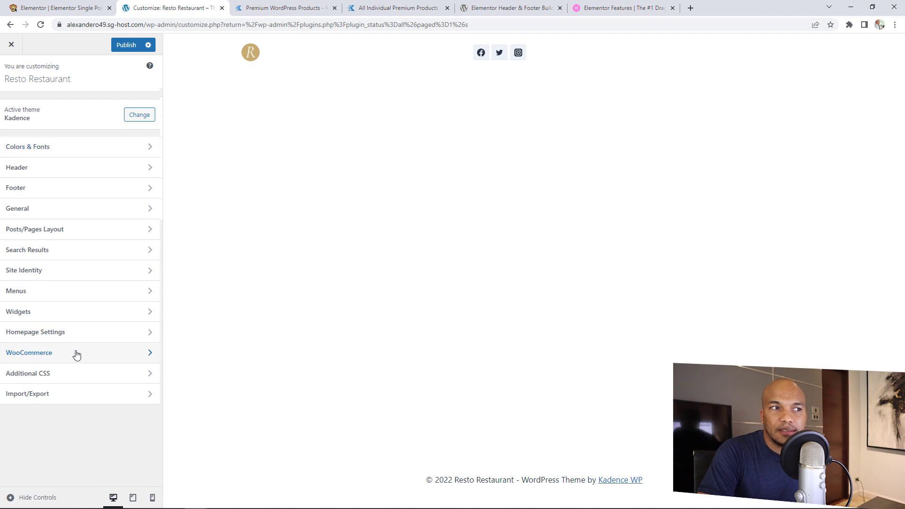
pyautogui.click(75, 355)
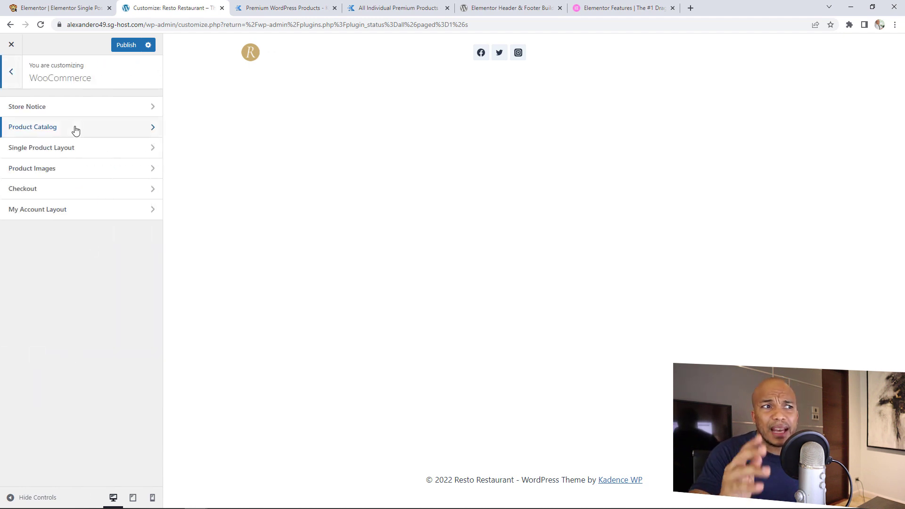
pyautogui.click(72, 216)
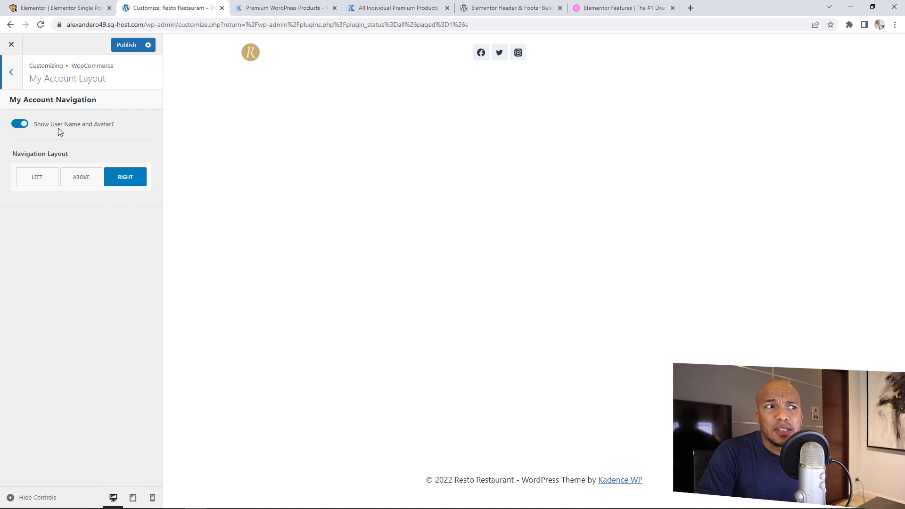
pyautogui.click(11, 72)
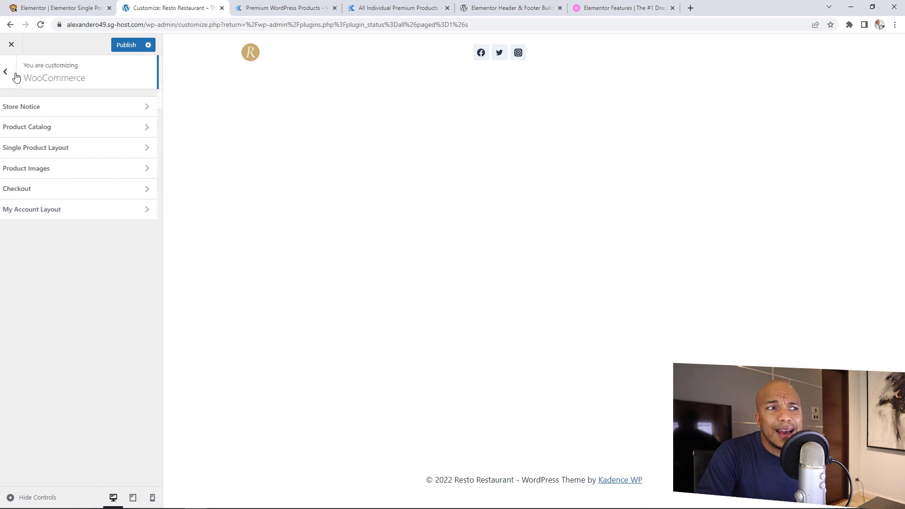
# Review WooCommerce's Product Images settings and the general Single Product Layout settings.
pyautogui.click(72, 169)
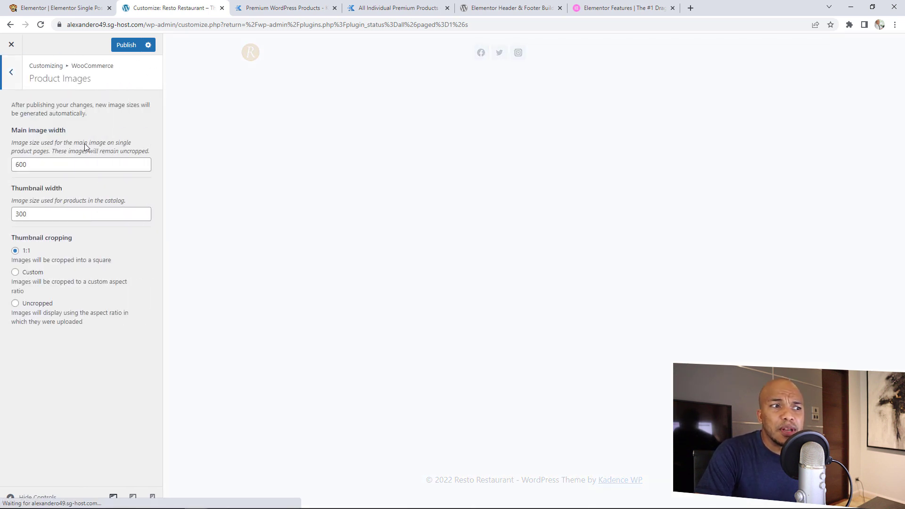
pyautogui.click(11, 72)
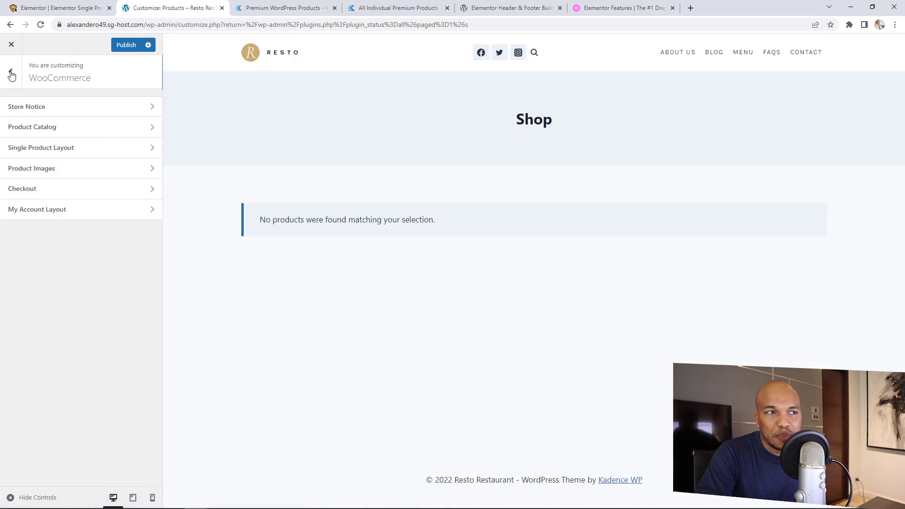
pyautogui.click(67, 148)
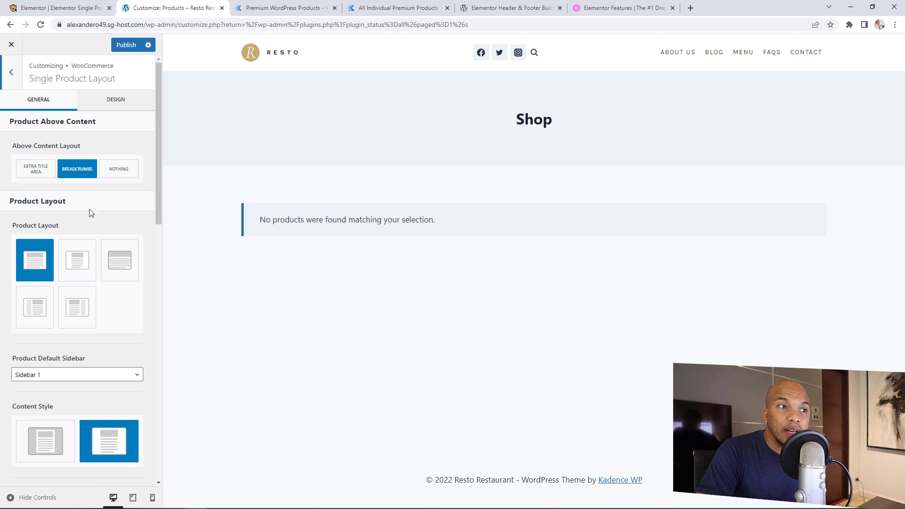
pyautogui.scroll(-1, 104, 276)
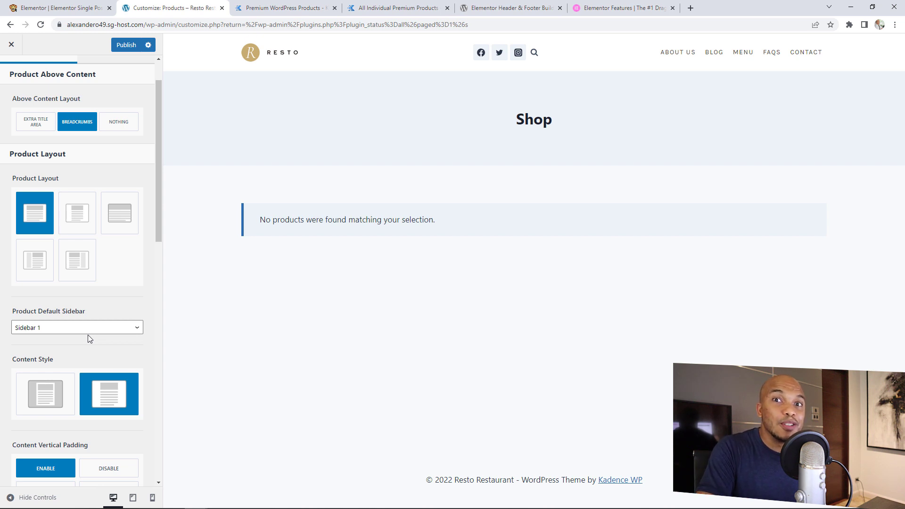
# View the Elementor Header & Footer Builder plugin page and examine the Free, Essential and Full Bundle contents on the Kadence pricing page.
pyautogui.click(490, 8)
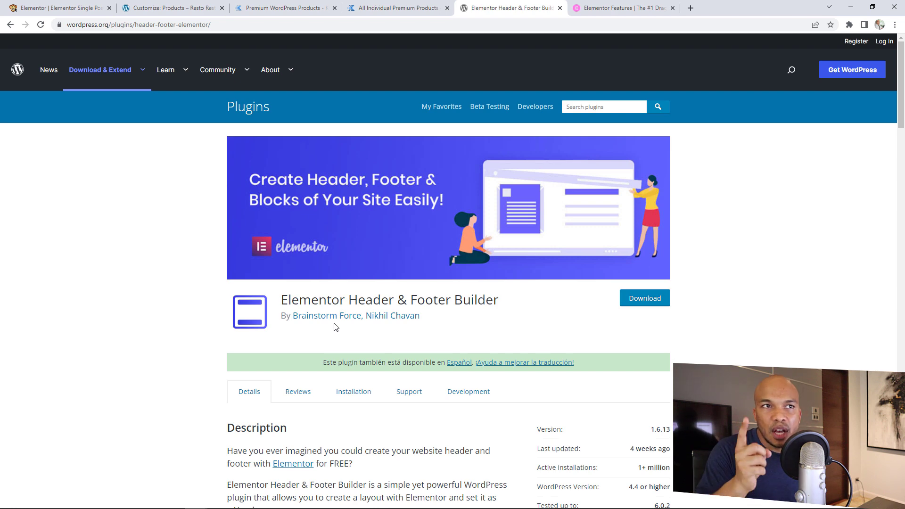
pyautogui.click(283, 8)
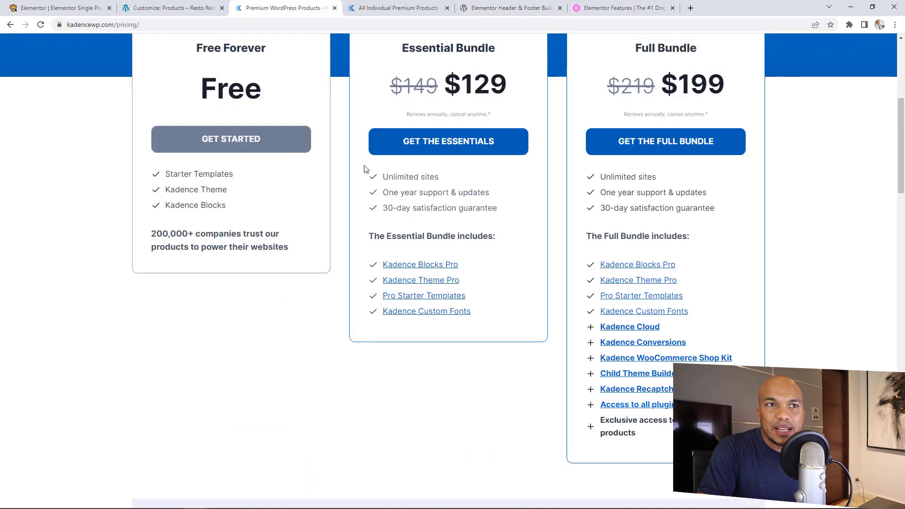
pyautogui.scroll(2, 367, 188)
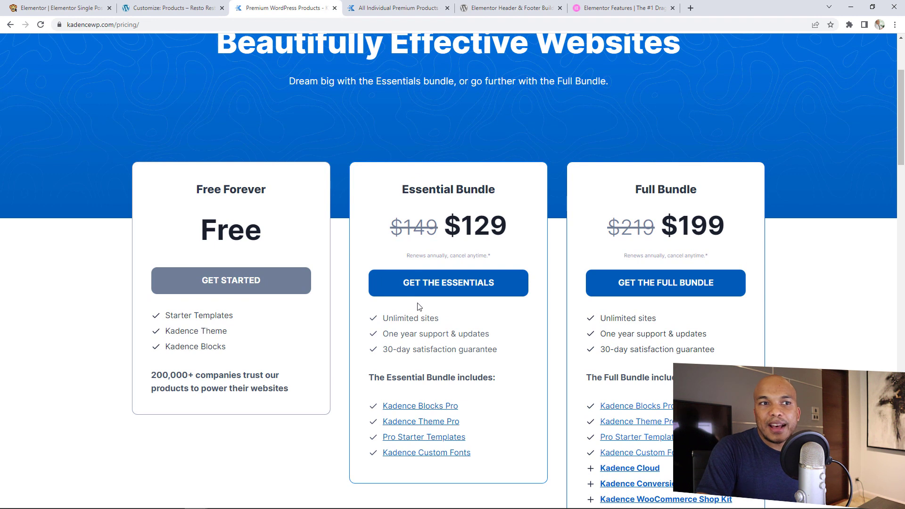
pyautogui.scroll(-1, 380, 296)
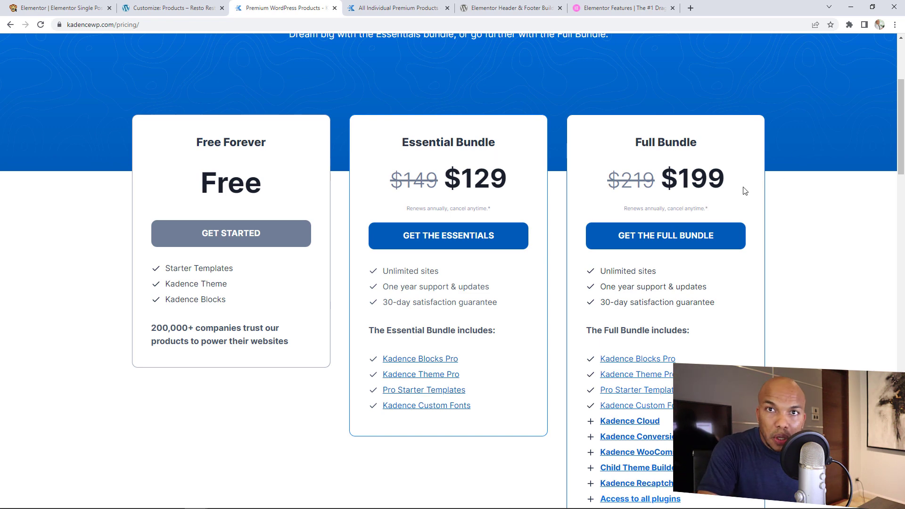
pyautogui.scroll(-4, 711, 285)
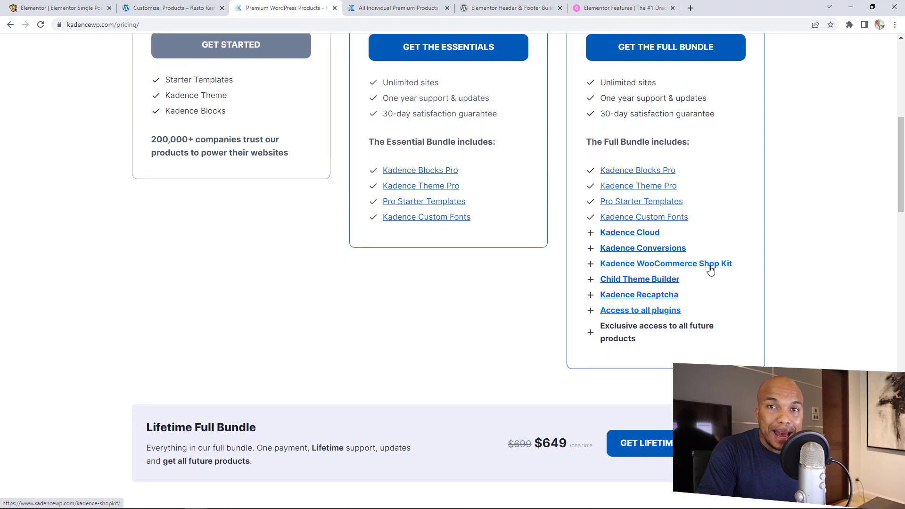
# Follow the Full Bundle's plugin access link and examine the features and prices of the individual Kadence WP products.
pyautogui.click(638, 311)
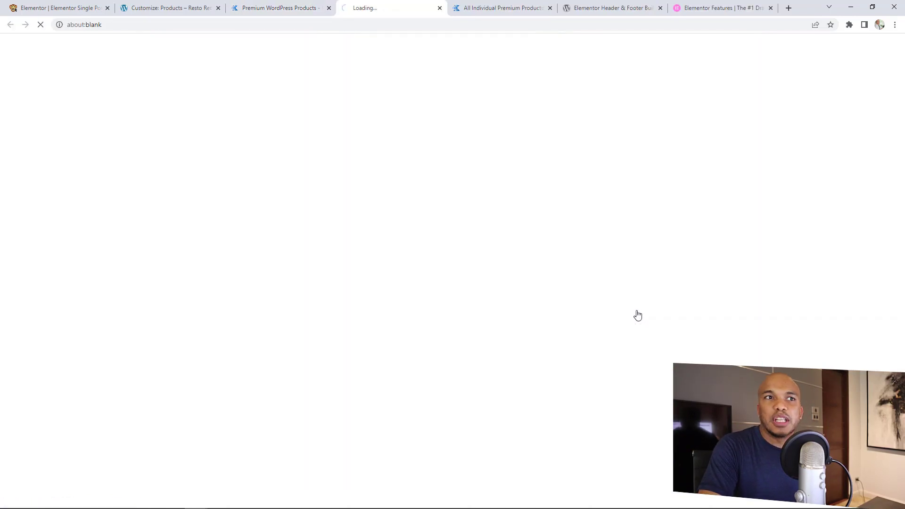
pyautogui.click(541, 14)
pyautogui.scroll(-3, 806, 306)
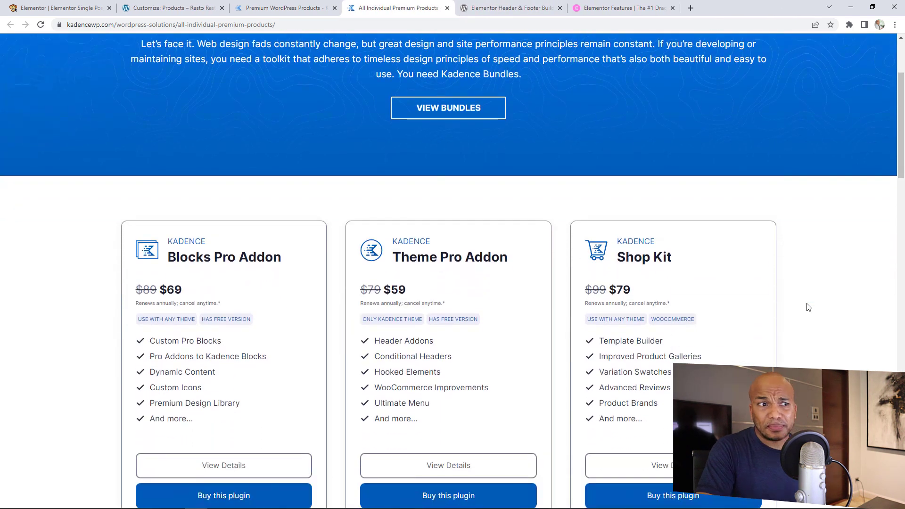
pyautogui.scroll(-1, 838, 322)
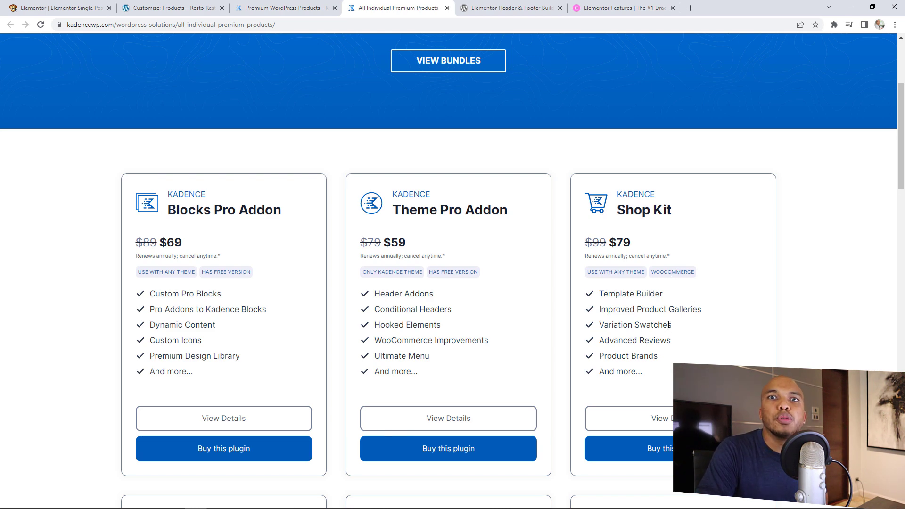
pyautogui.scroll(-8, 668, 325)
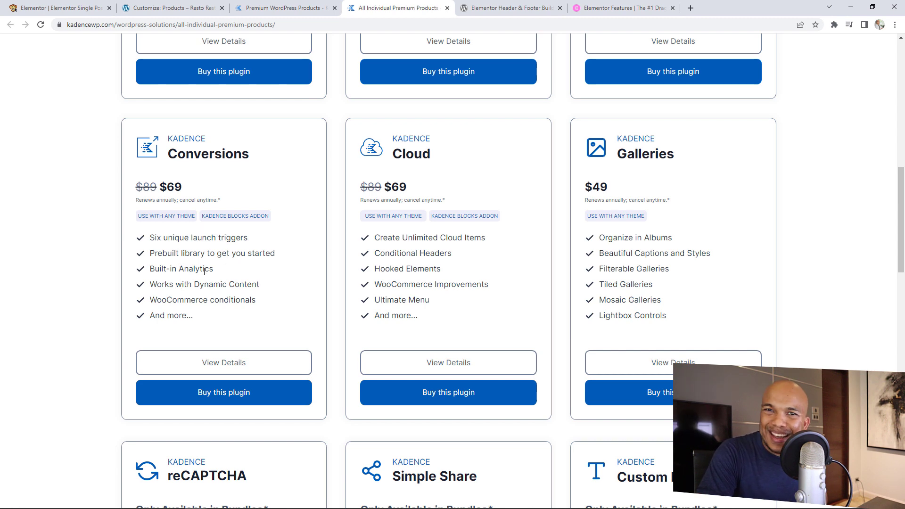
pyautogui.scroll(-6, 204, 271)
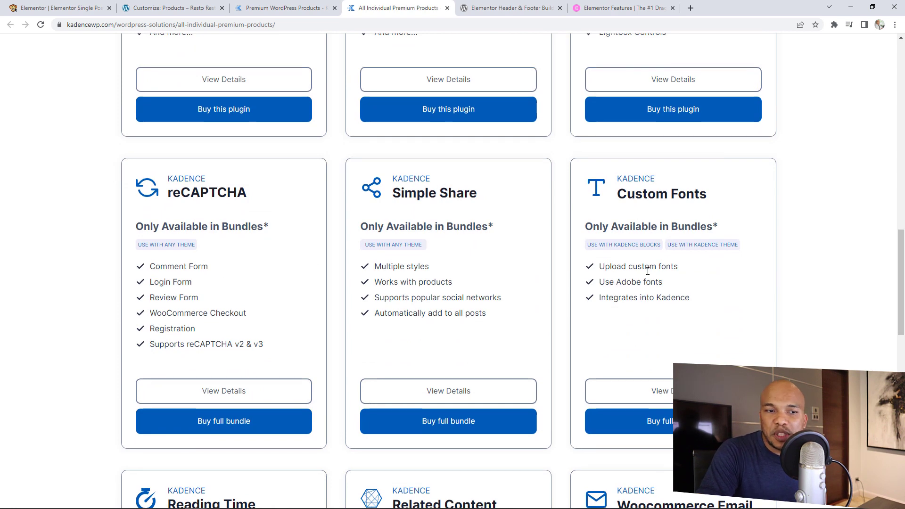
pyautogui.scroll(-5, 647, 271)
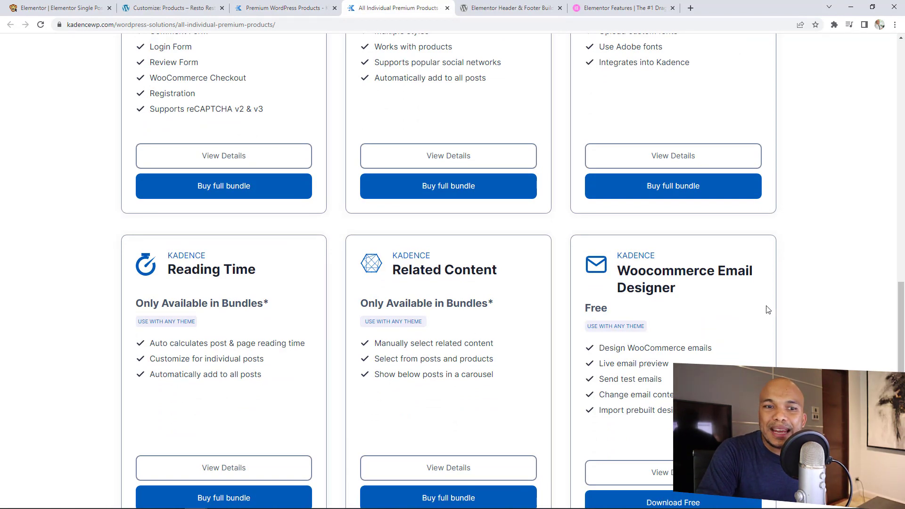
pyautogui.scroll(-3, 767, 309)
pyautogui.scroll(-3, 766, 309)
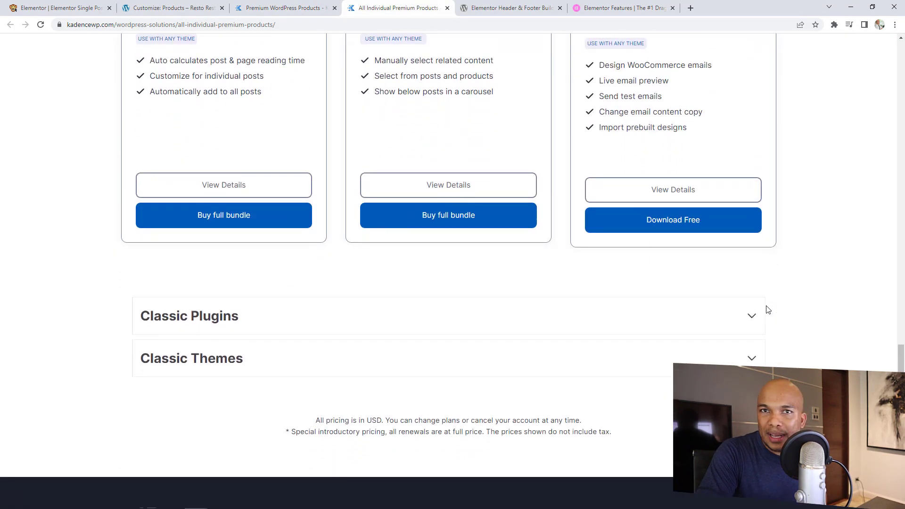
pyautogui.scroll(9, 767, 309)
pyautogui.scroll(20, 767, 307)
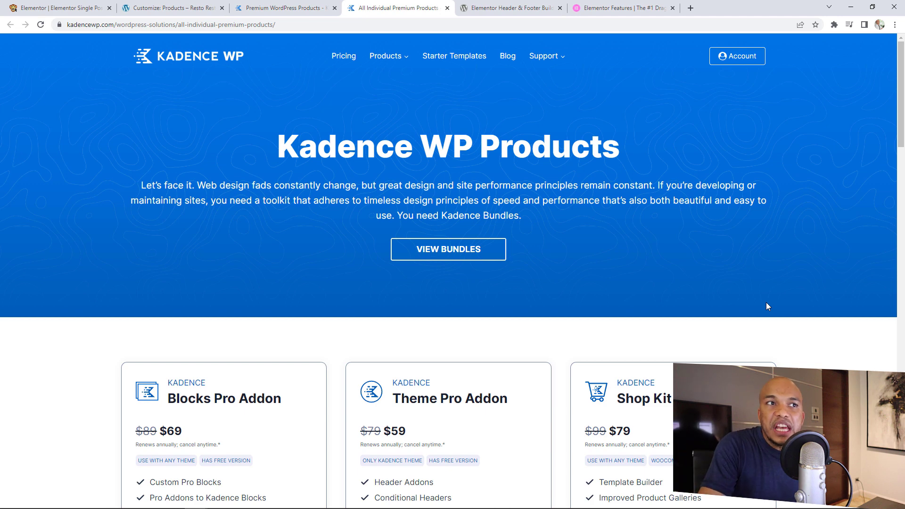
# Return to the Kadence pricing page and examine the Full Bundle, highlighting its site allowance and reviewing the included products.
pyautogui.click(302, 8)
pyautogui.scroll(2, 839, 307)
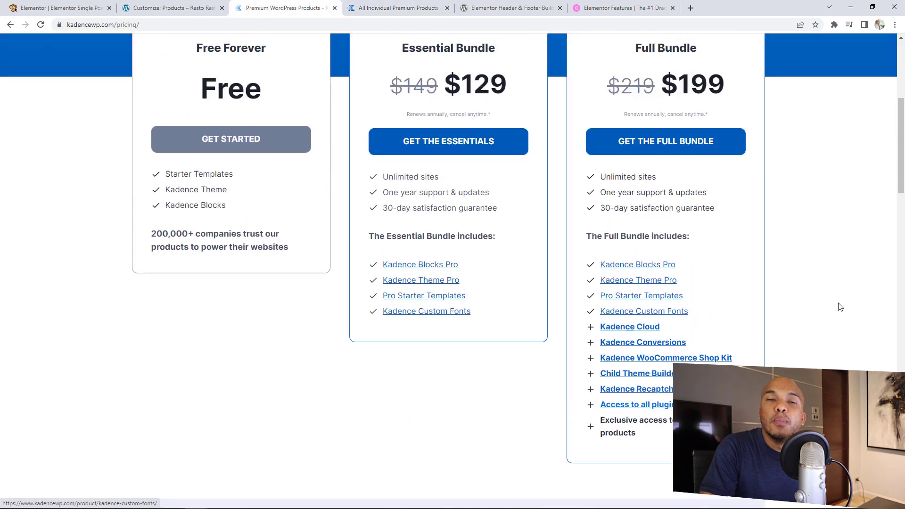
pyautogui.scroll(2, 839, 306)
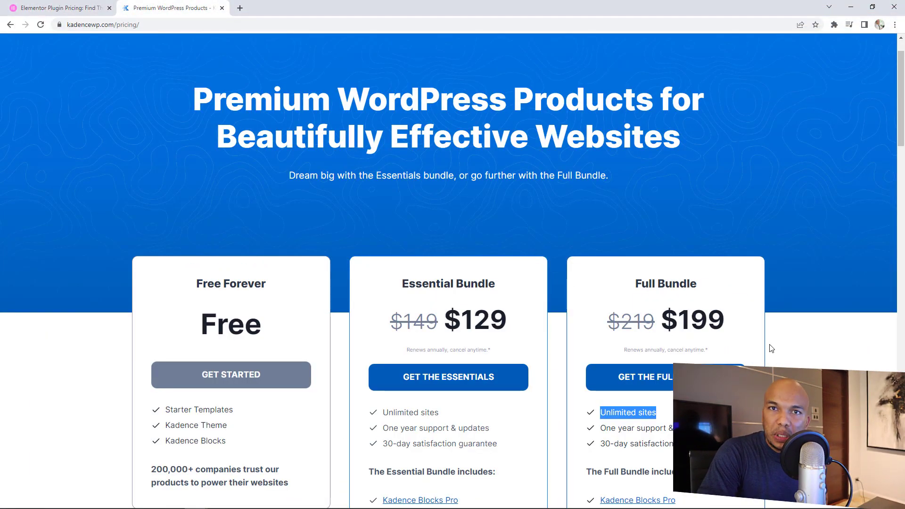
pyautogui.scroll(-1, 770, 347)
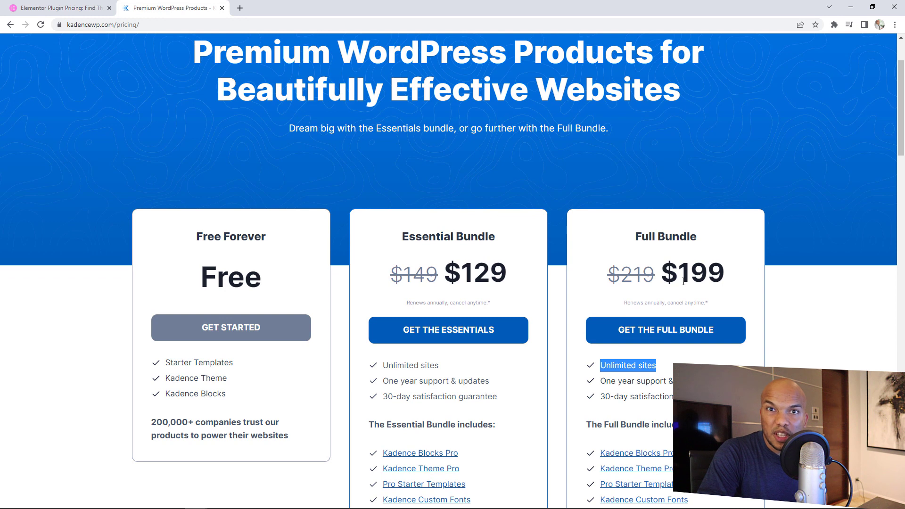
pyautogui.click(663, 370)
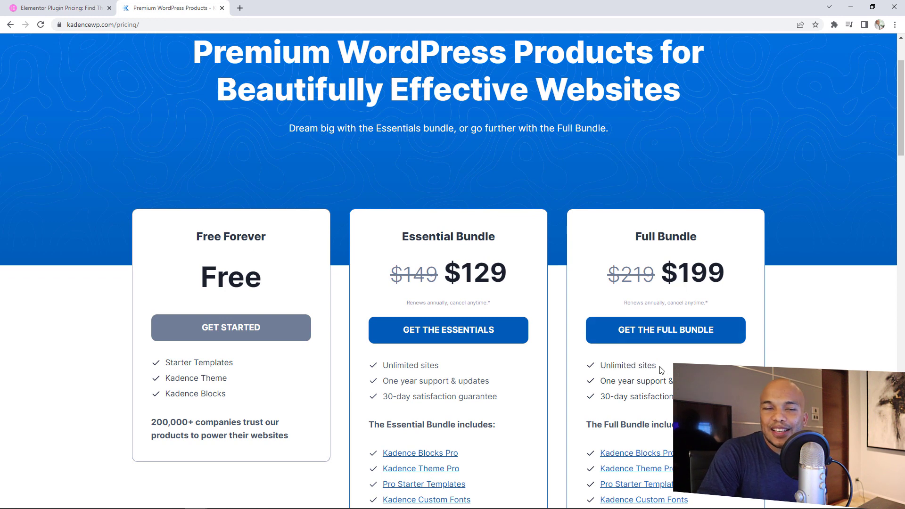
pyautogui.moveTo(658, 367); pyautogui.dragTo(629, 367)
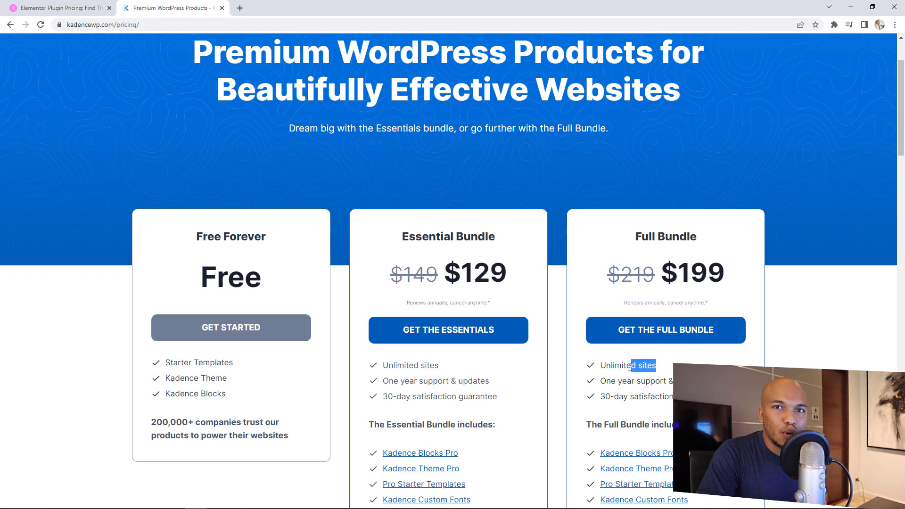
pyautogui.scroll(-5, 631, 366)
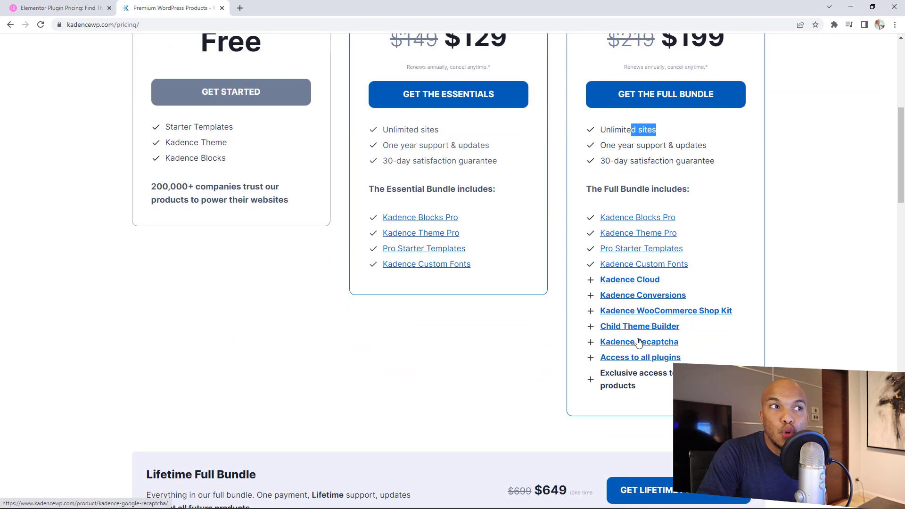
# Switch to the Elementor plugin pricing page and compare the prices and website activations of its four plans.
pyautogui.click(59, 8)
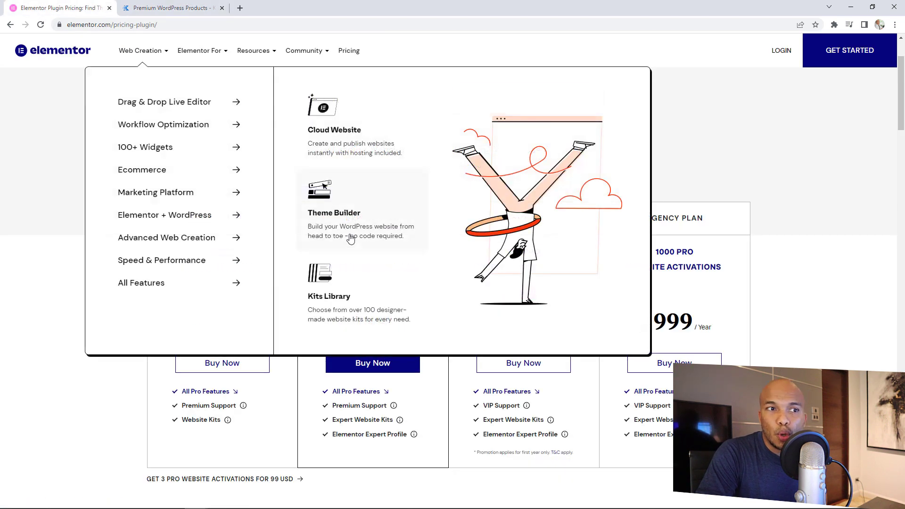
pyautogui.scroll(1, 828, 226)
pyautogui.scroll(-2, 812, 311)
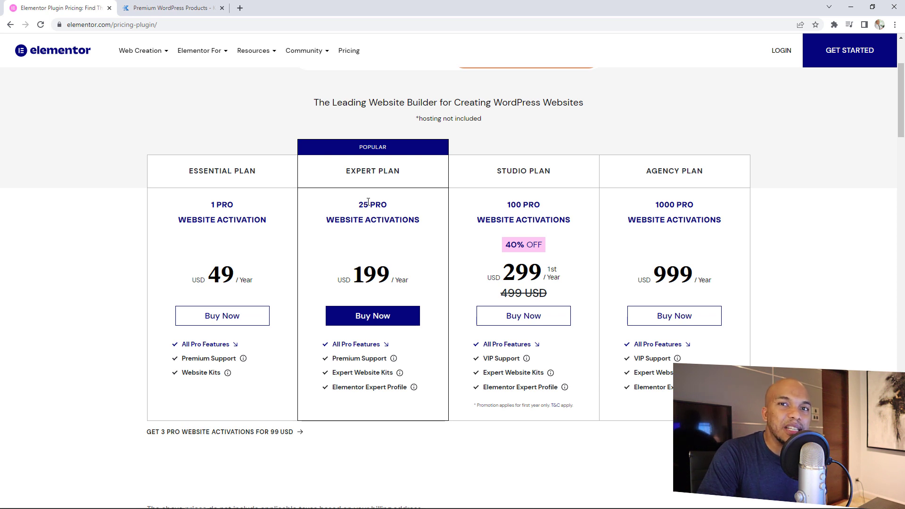
# Highlight the Essential Bundle's site allowance on the Kadence pricing page and return to the Elementor pricing page.
pyautogui.click(188, 7)
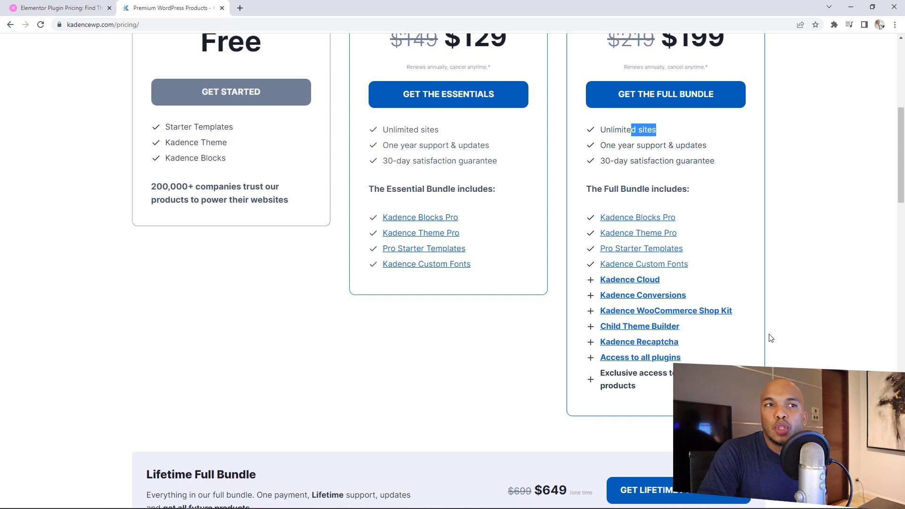
pyautogui.scroll(1, 772, 337)
pyautogui.click(418, 156)
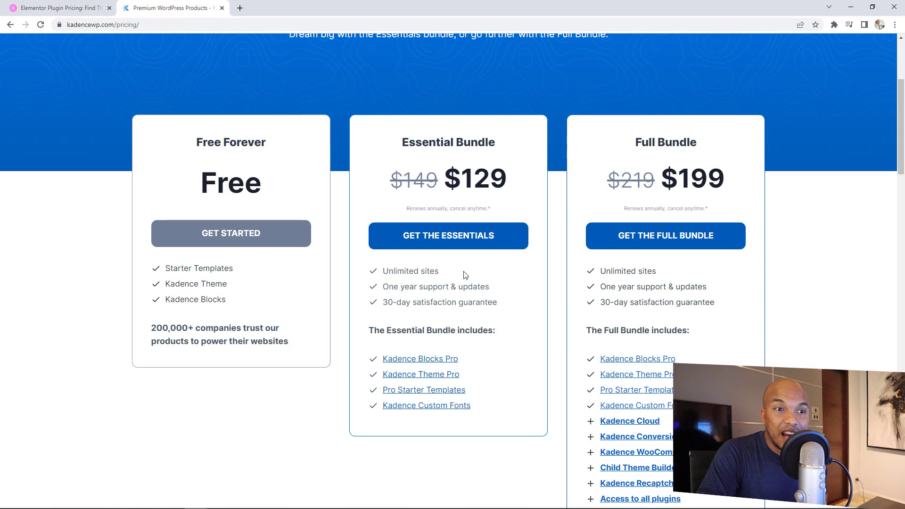
pyautogui.moveTo(465, 273); pyautogui.dragTo(404, 271)
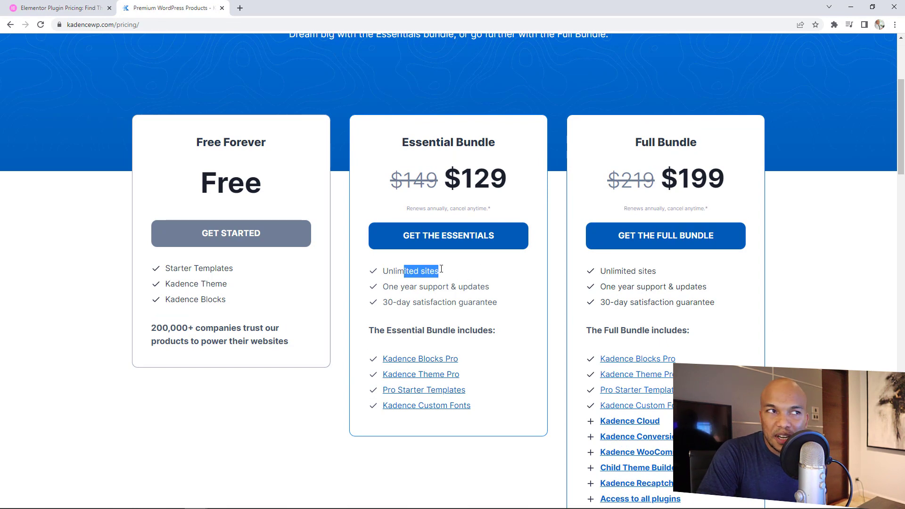
pyautogui.click(57, 8)
pyautogui.moveTo(140, 50)
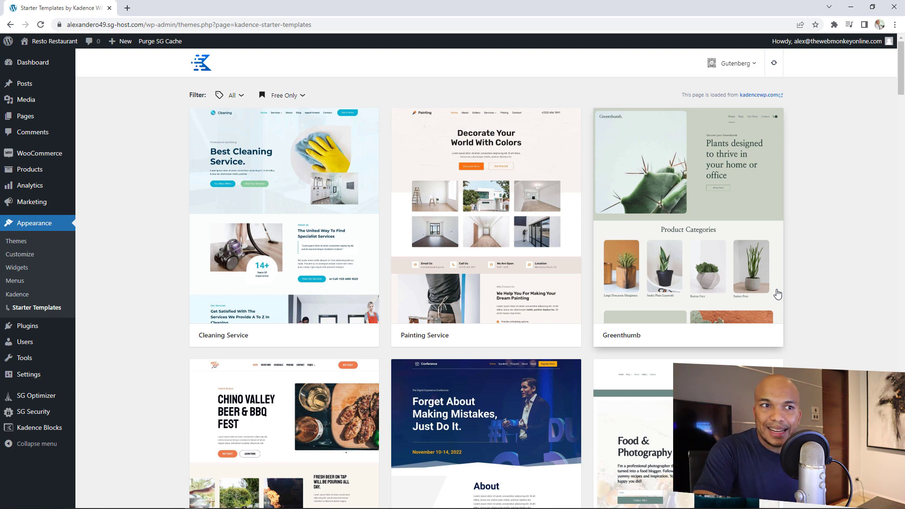
# Browse the free Kadence starter templates for Gutenberg, from the service and course designs through to the restaurant designs.
pyautogui.scroll(-15, 888, 281)
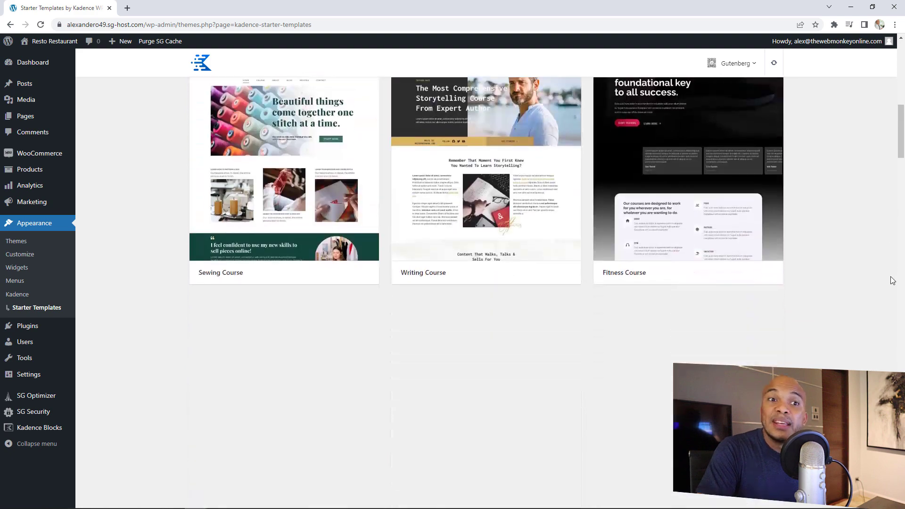
pyautogui.scroll(-14, 888, 278)
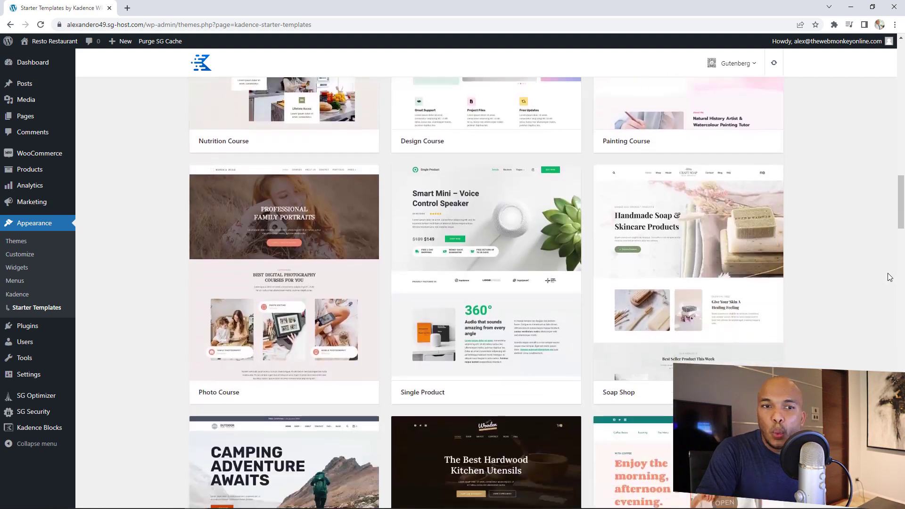
pyautogui.scroll(-10, 889, 278)
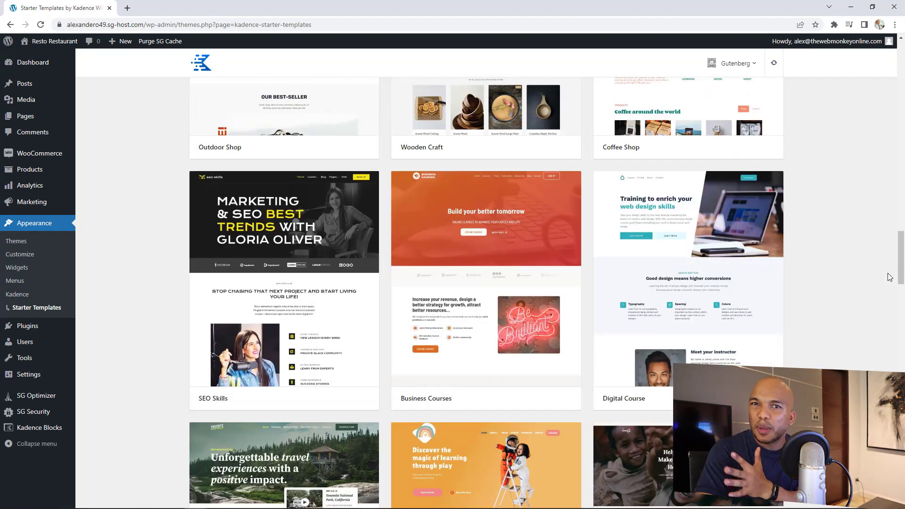
pyautogui.scroll(-13, 888, 277)
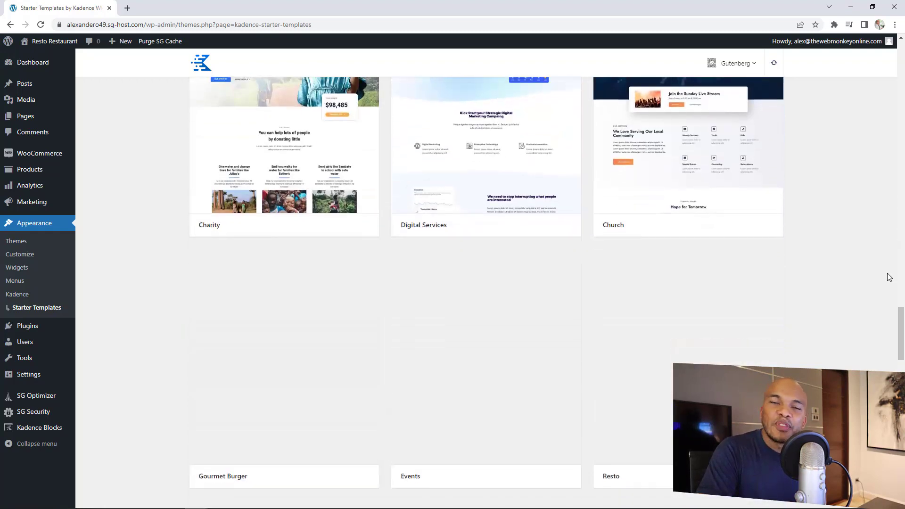
pyautogui.scroll(-1, 889, 277)
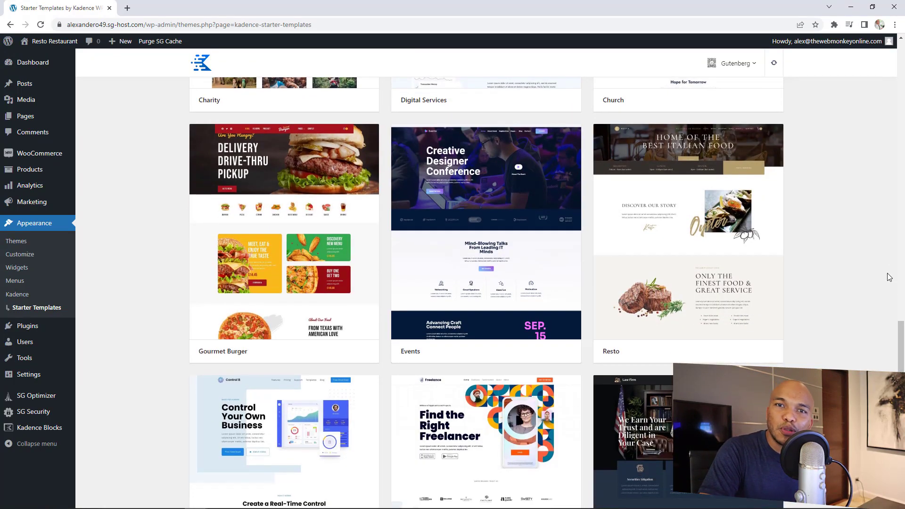
# Preview the Resto starter template, examine its homepage sections down to the culinary area, and close the preview.
pyautogui.click(696, 207)
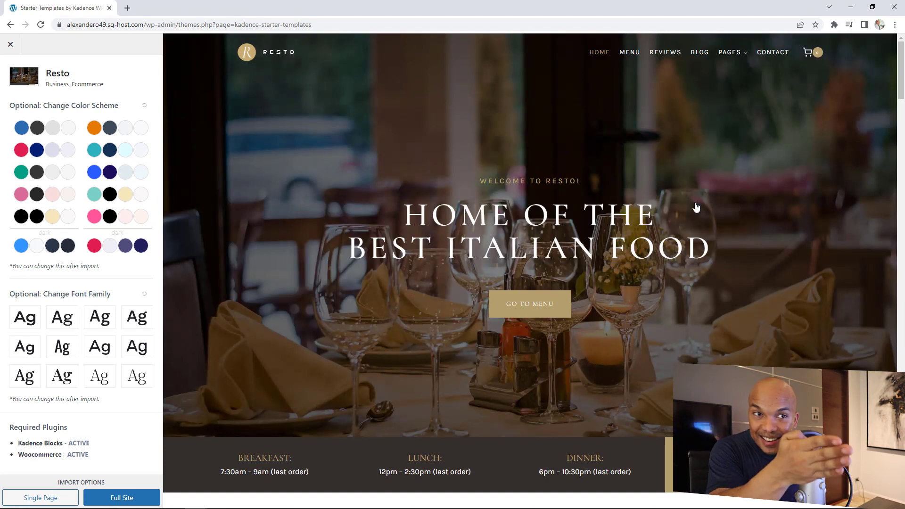
pyautogui.scroll(-10, 640, 197)
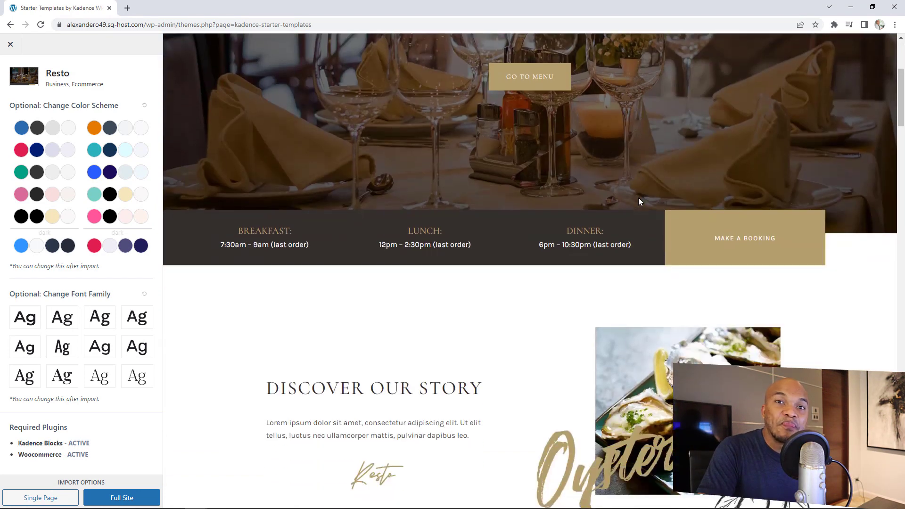
pyautogui.scroll(-10, 640, 201)
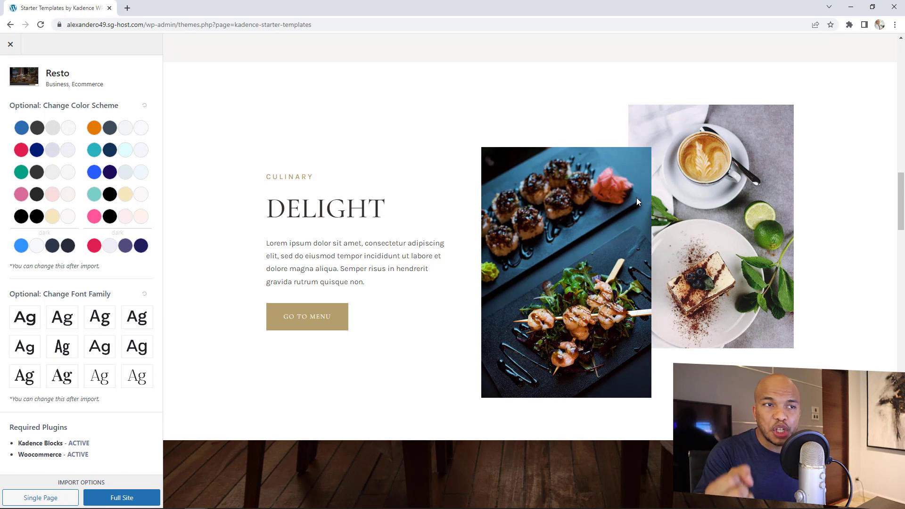
pyautogui.scroll(-2, 572, 202)
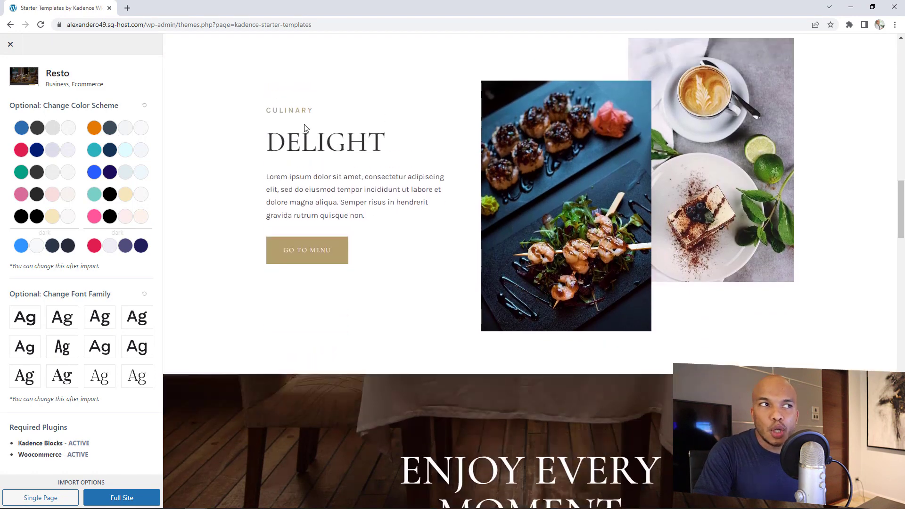
pyautogui.scroll(3, 572, 201)
pyautogui.click(11, 45)
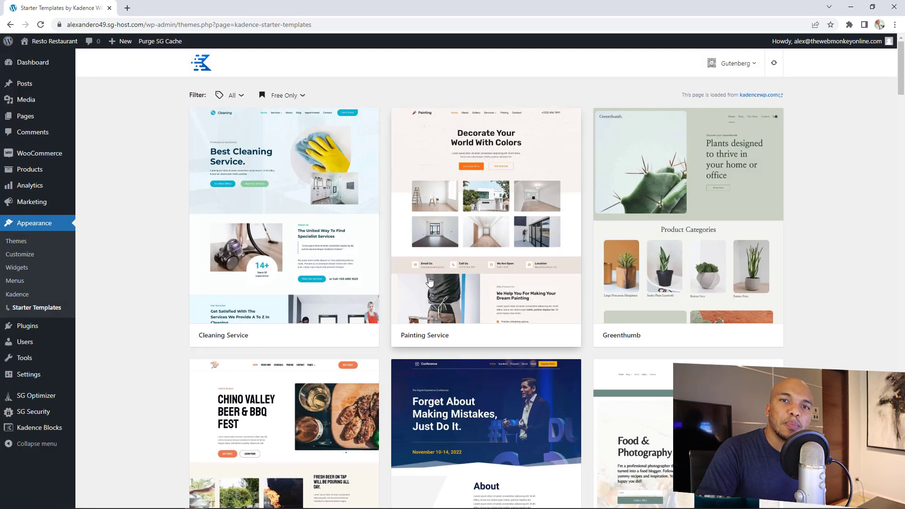